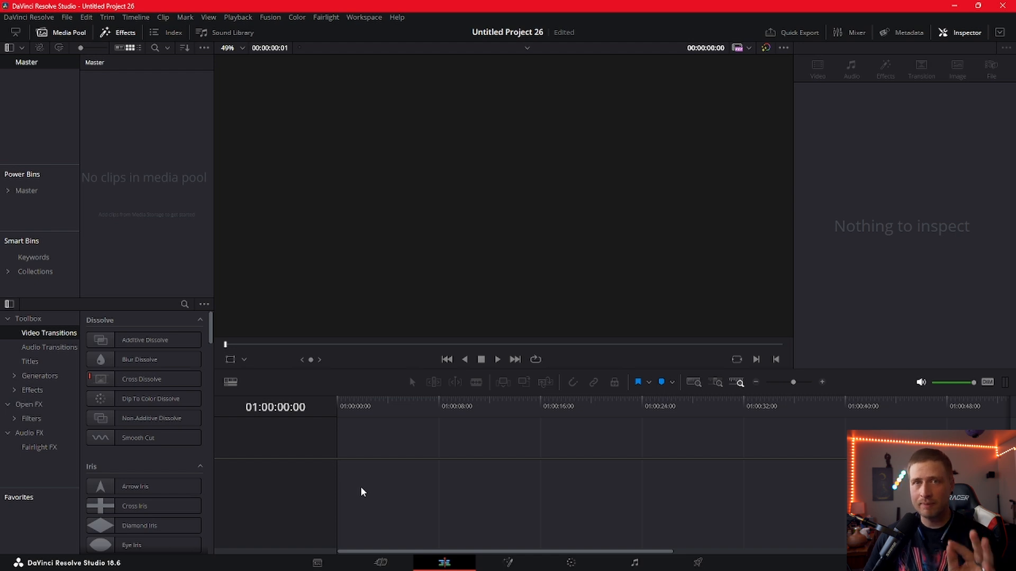
pyautogui.click(450, 559)
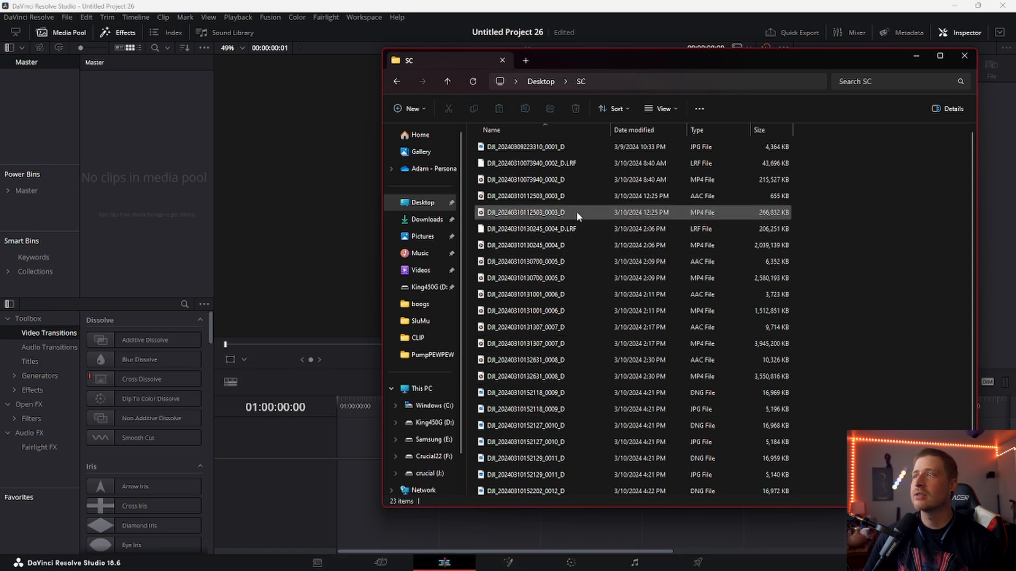
pyautogui.click(570, 279)
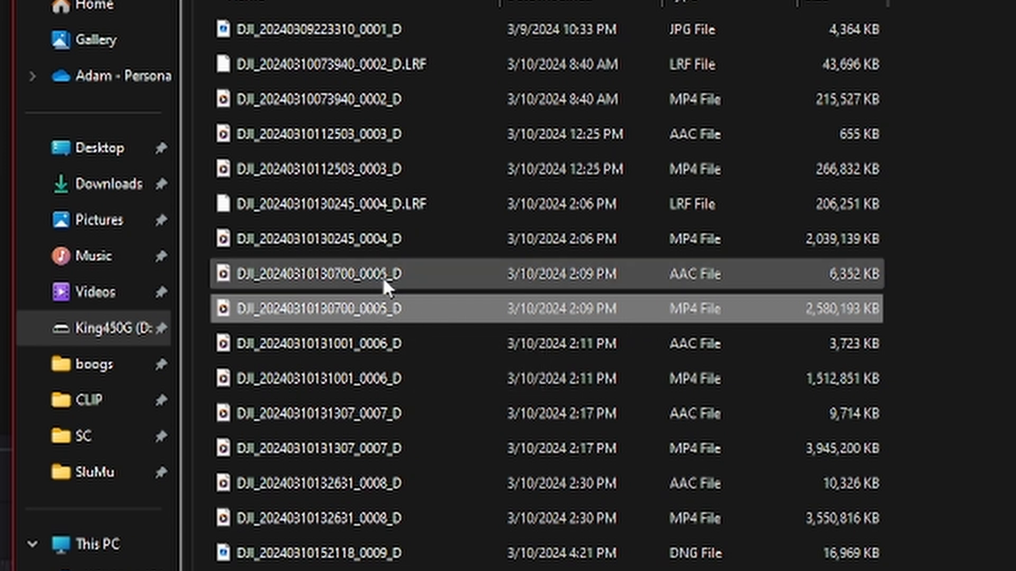
pyautogui.moveTo(383, 277)
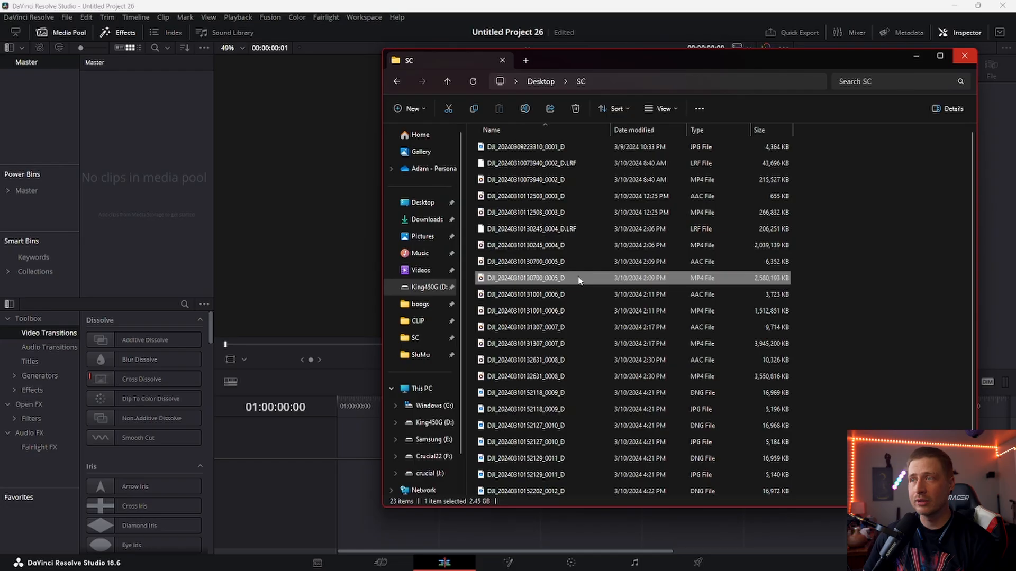
pyautogui.moveTo(578, 280)
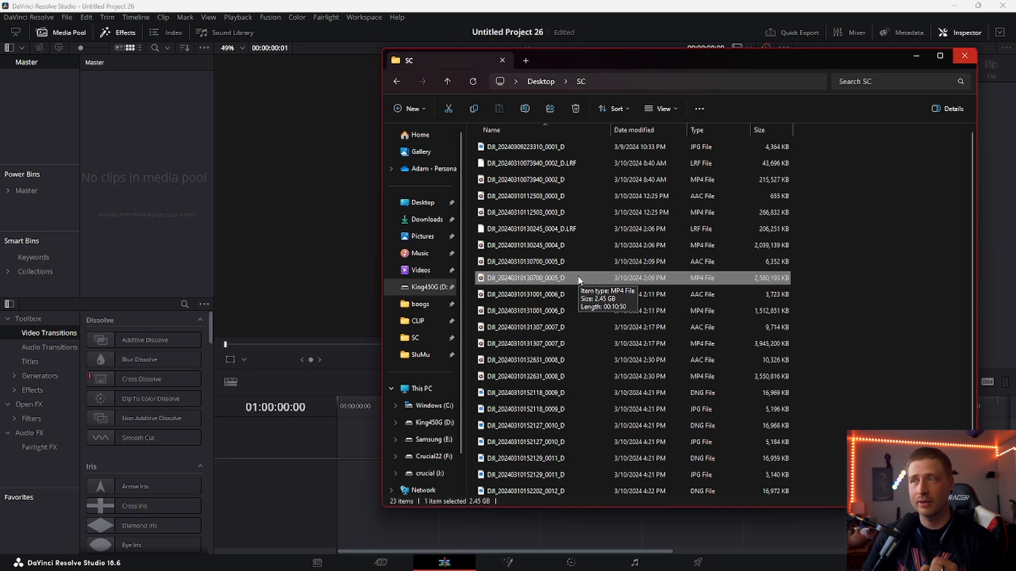
pyautogui.rightClick(579, 278)
pyautogui.click(627, 414)
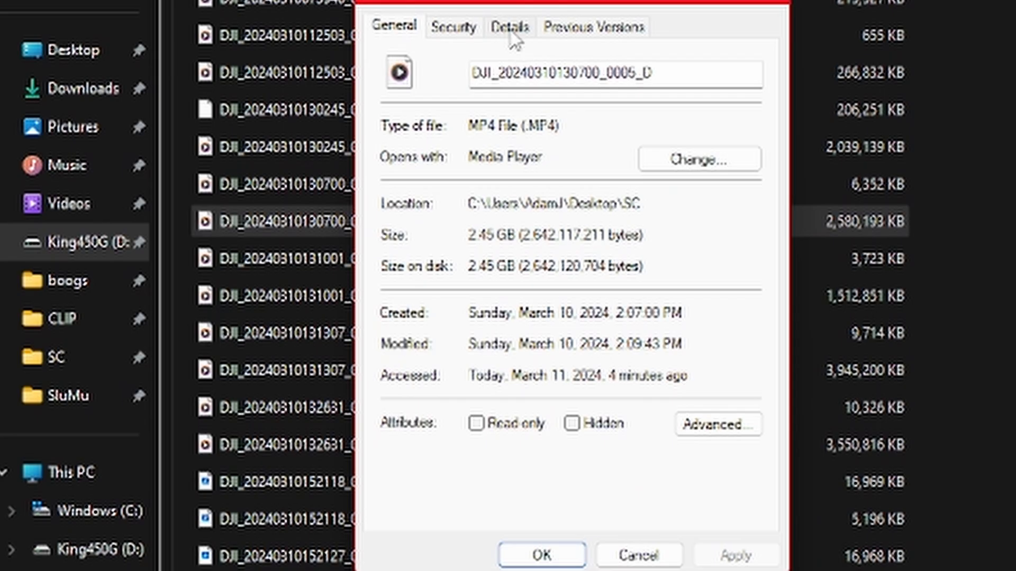
pyautogui.click(649, 301)
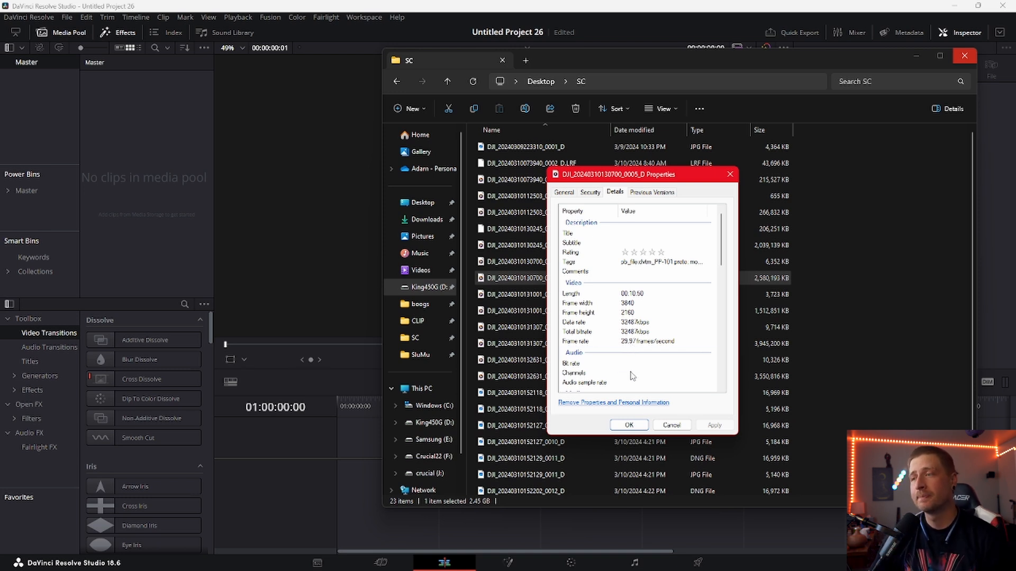
pyautogui.click(671, 426)
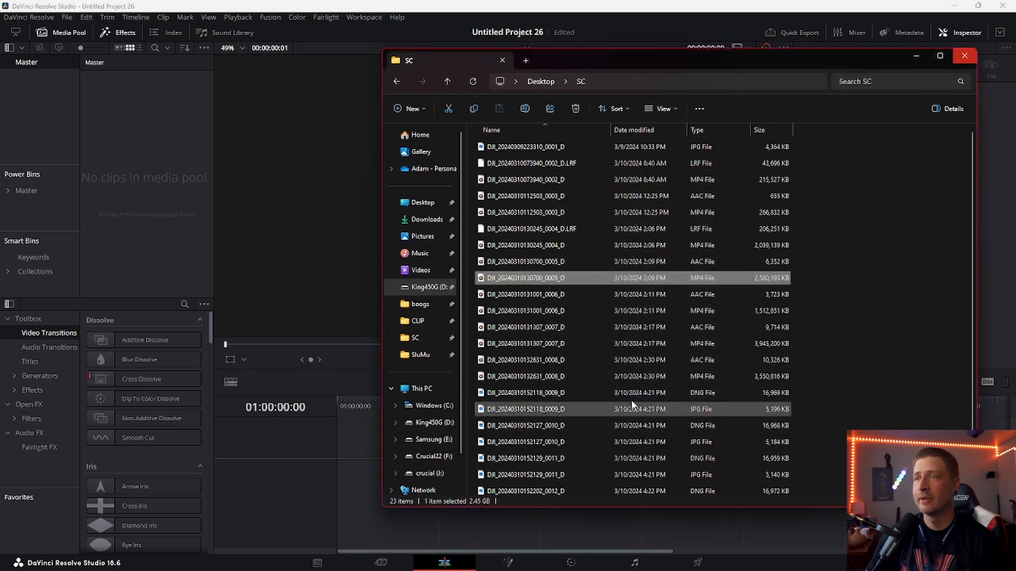
pyautogui.moveTo(565, 282); pyautogui.dragTo(354, 464)
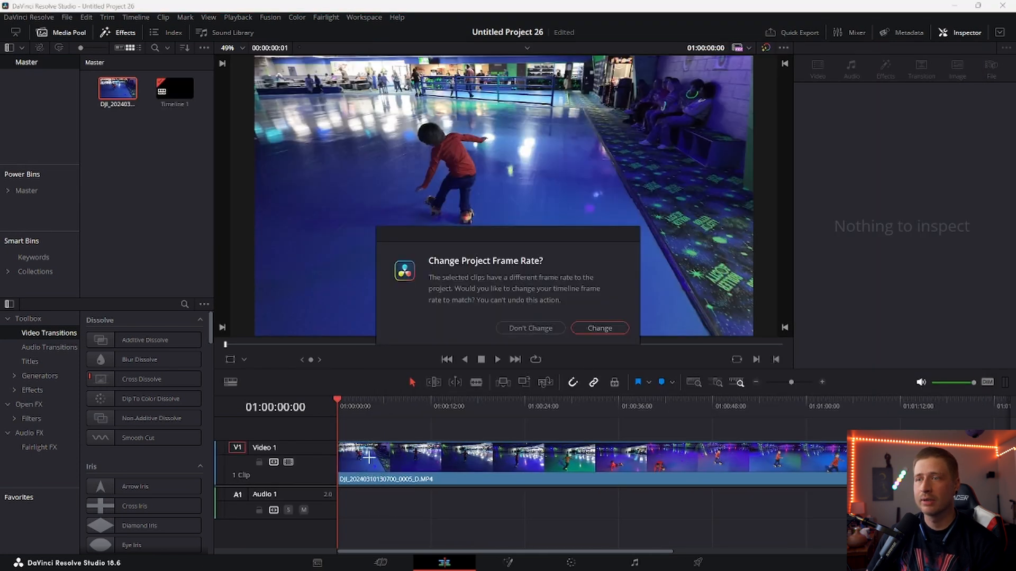
pyautogui.click(600, 328)
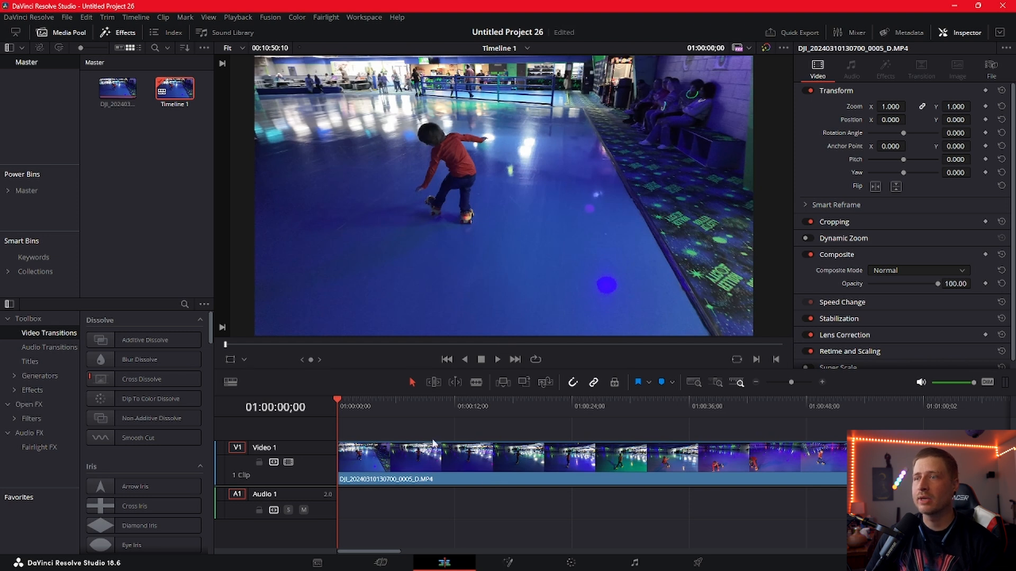
pyautogui.moveTo(344, 402); pyautogui.dragTo(333, 428)
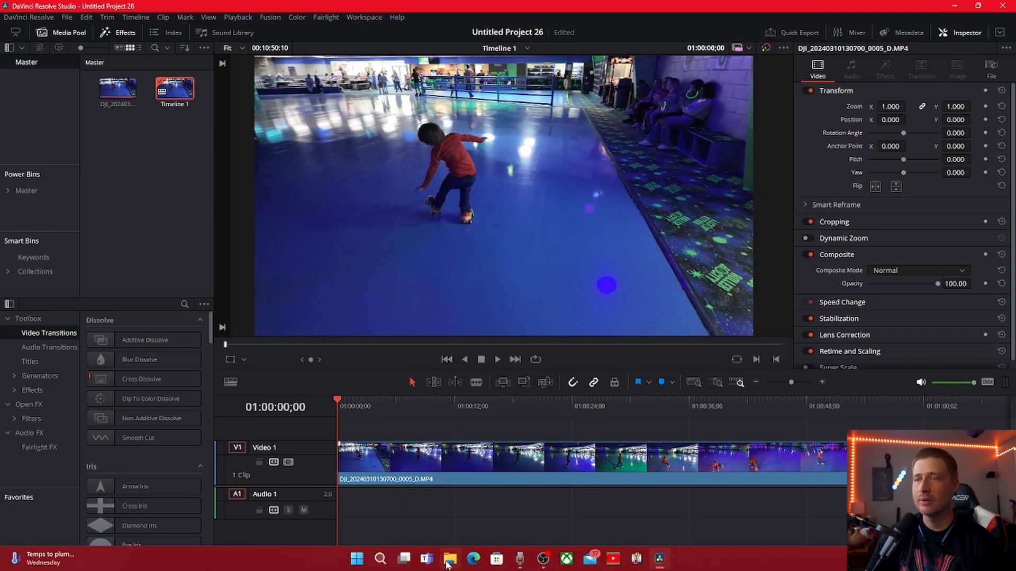
pyautogui.click(449, 560)
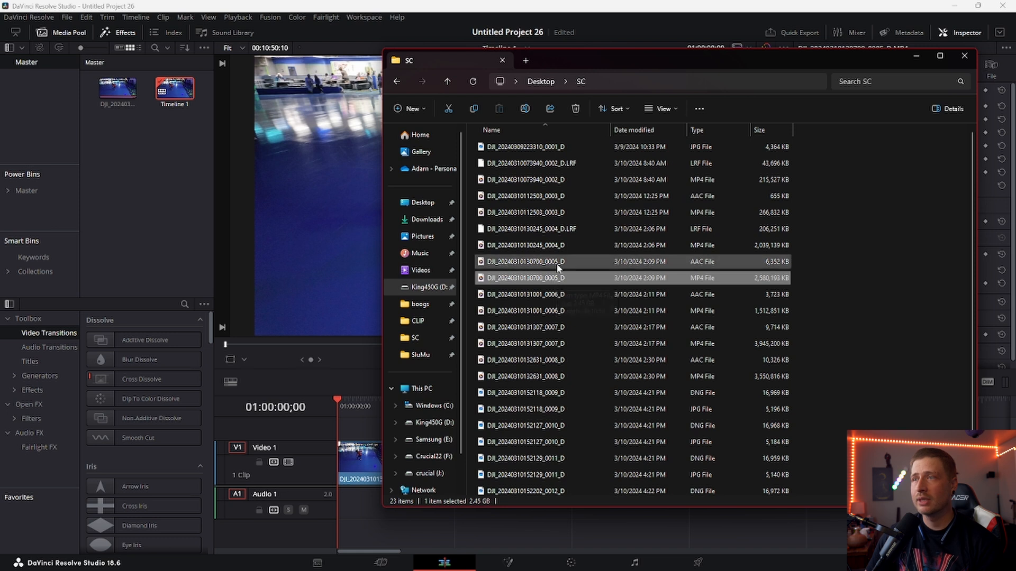
pyautogui.moveTo(551, 264); pyautogui.dragTo(481, 513)
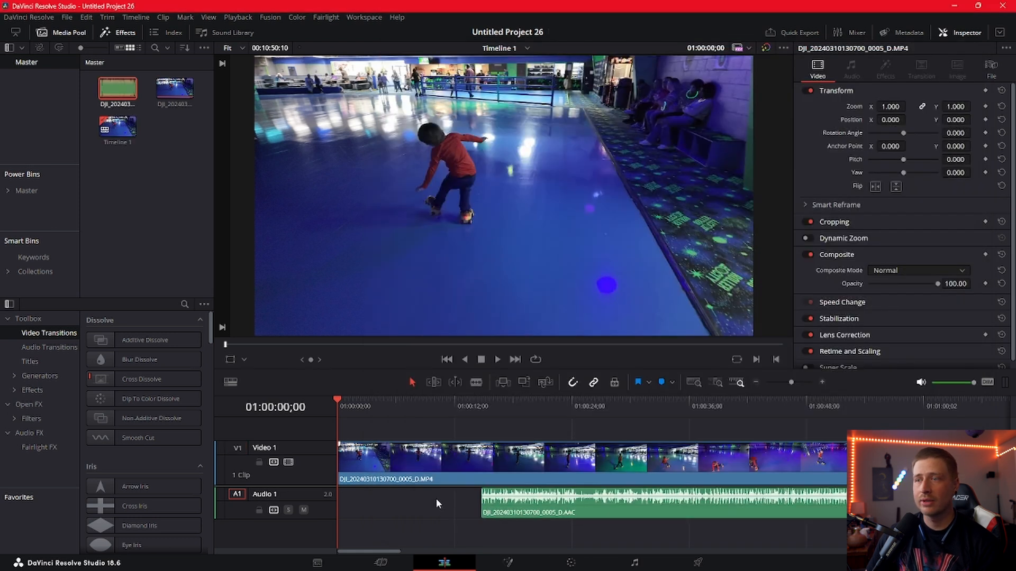
pyautogui.moveTo(434, 464); pyautogui.dragTo(576, 464)
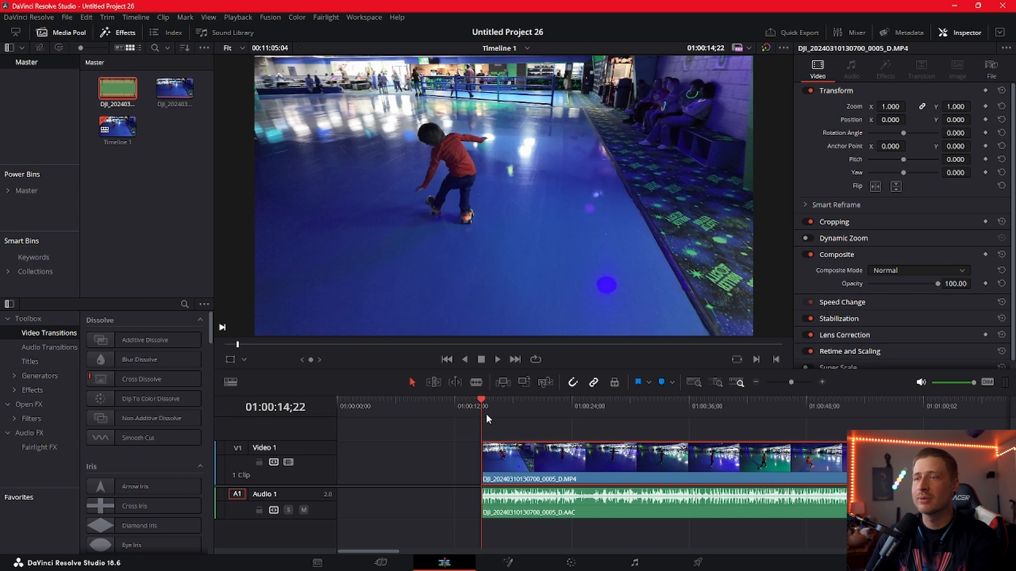
pyautogui.press('space')
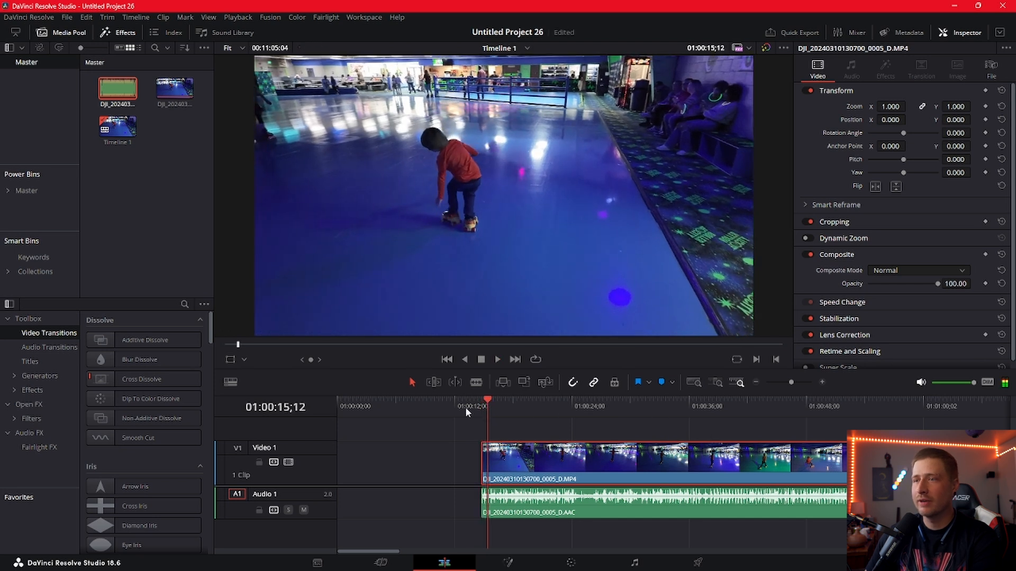
pyautogui.click(483, 410)
# Step: Place the playhead at the end of the audio clip, at 01:02:57;09
pyautogui.click(755, 382)
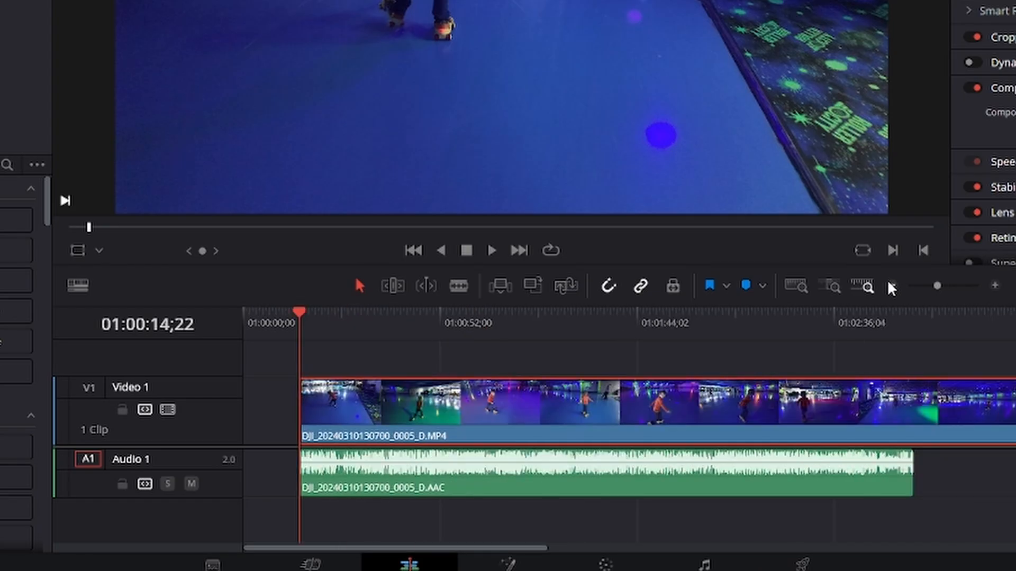
pyautogui.click(755, 382)
pyautogui.click(755, 382)
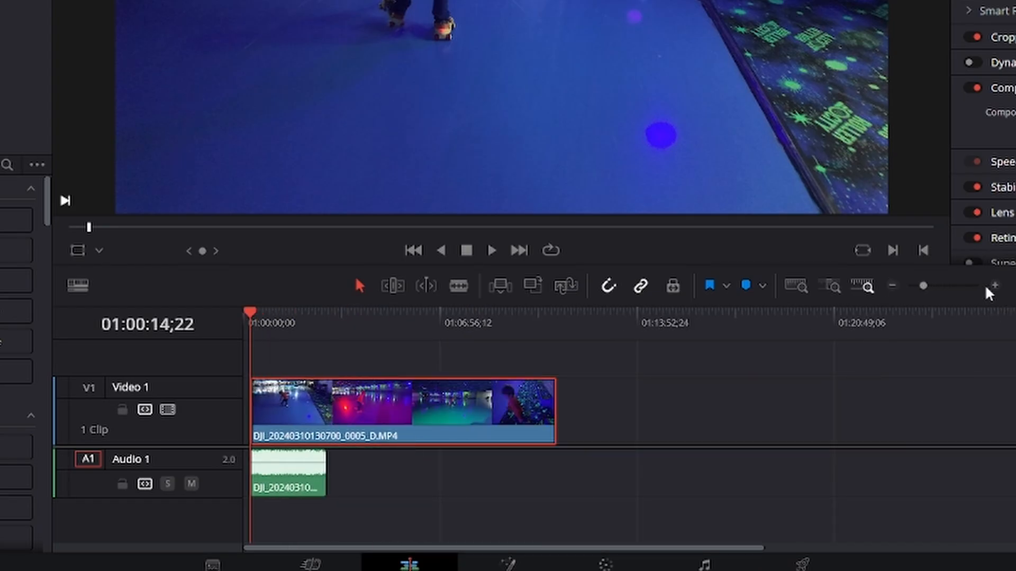
pyautogui.click(994, 286)
pyautogui.click(993, 286)
pyautogui.moveTo(549, 321); pyautogui.dragTo(584, 326)
pyautogui.moveTo(784, 382); pyautogui.dragTo(823, 385)
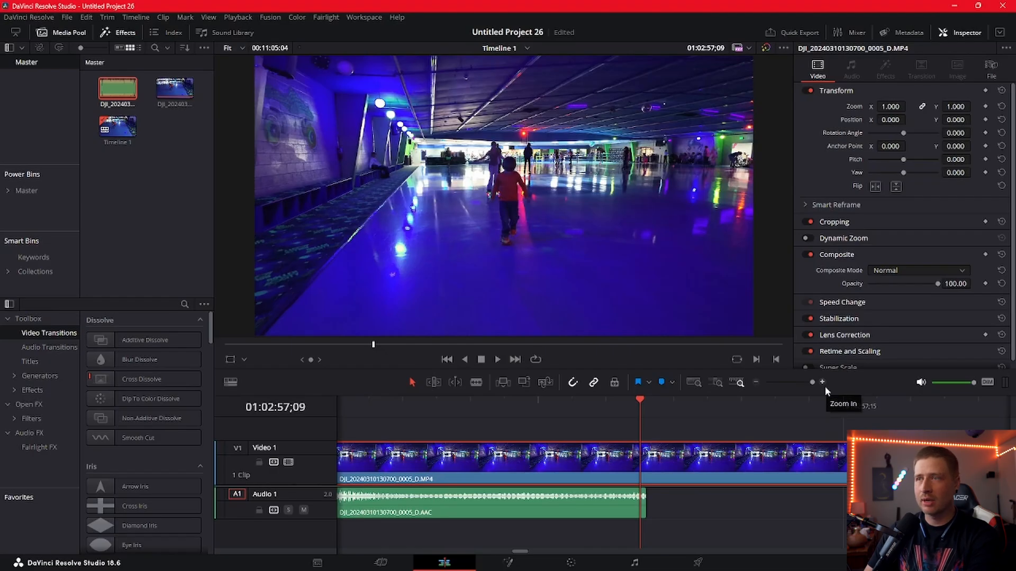
pyautogui.press('Right')
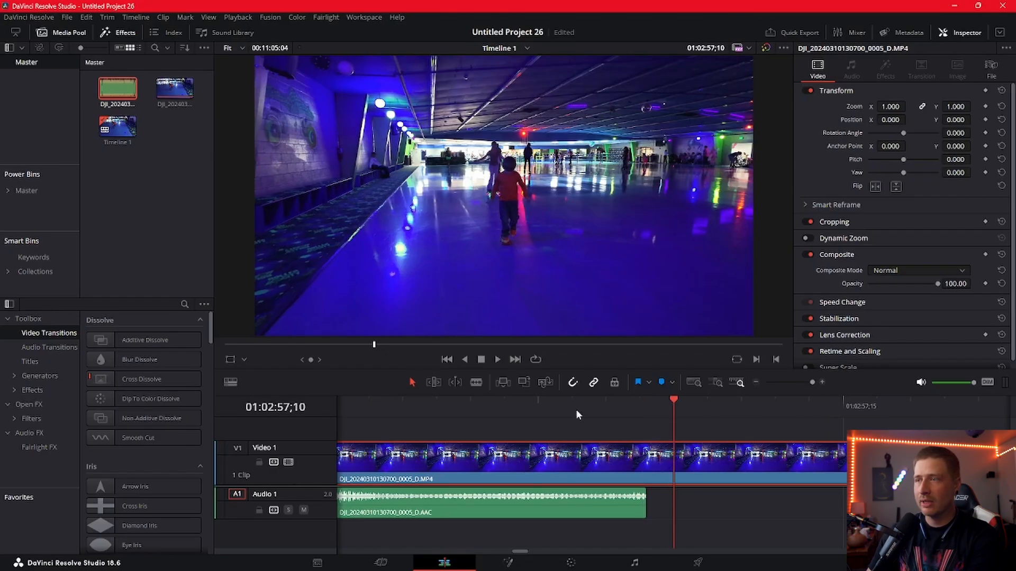
pyautogui.click(648, 405)
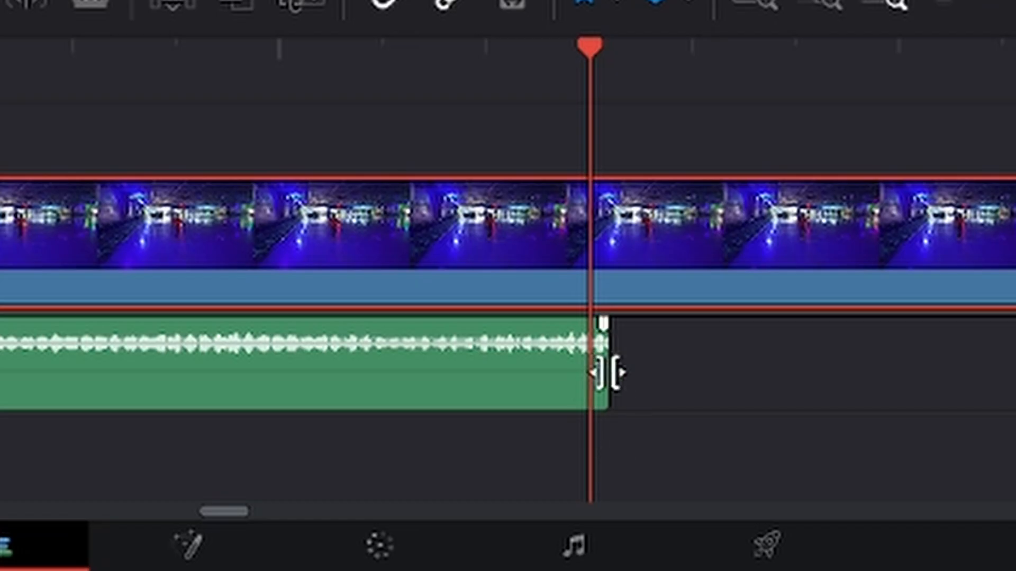
# Step: Step frame by frame around the audio clip's end to examine how it lines up with the frame boundaries
pyautogui.press('Right')
pyautogui.press('Left')
pyautogui.press('Right')
pyautogui.press('Left')
pyautogui.press('Right')
pyautogui.press('Left')
pyautogui.press('Left')
pyautogui.press('Left')
pyautogui.press('Right')
pyautogui.press('Right')
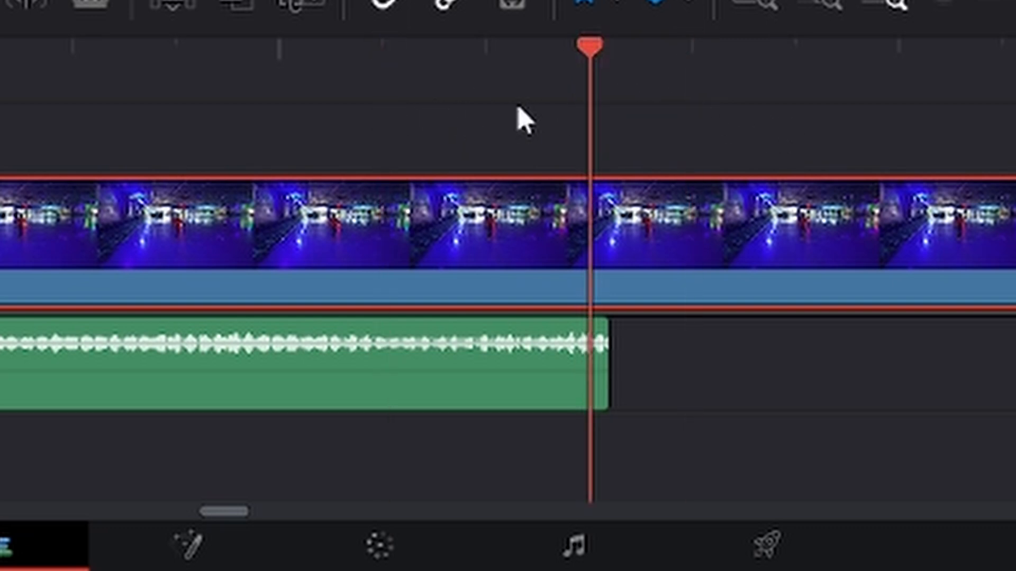
pyautogui.press('Left')
pyautogui.press('Left')
pyautogui.press('Right')
pyautogui.press('Right')
pyautogui.press('Right')
pyautogui.press('Left')
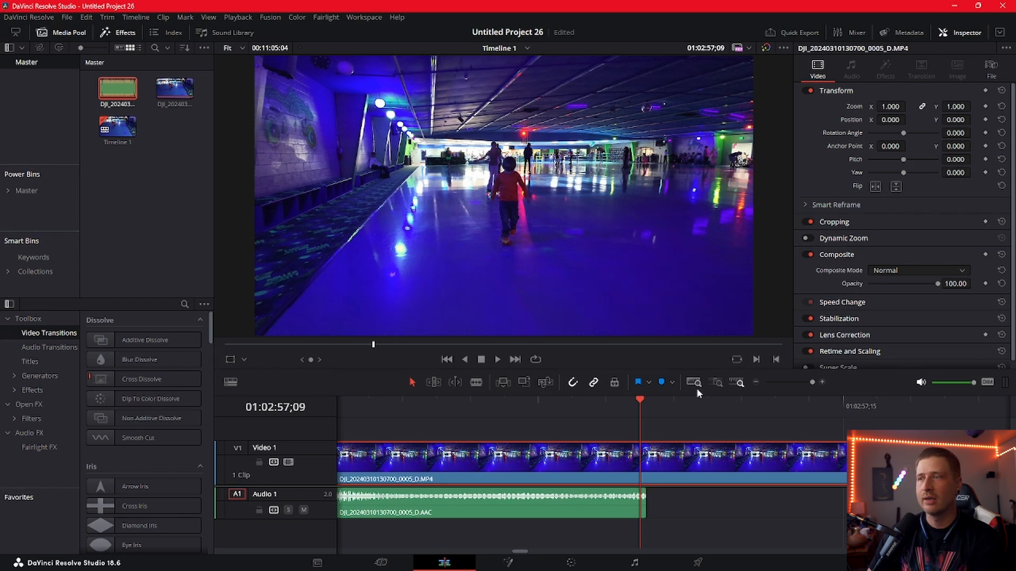
# Step: Show the video clip's retime controls and speed the clip up to 385% so it ends at the playhead
pyautogui.click(755, 382)
pyautogui.click(755, 382)
pyautogui.click(755, 382)
pyautogui.click(755, 382)
pyautogui.click(755, 382)
pyautogui.click(755, 382)
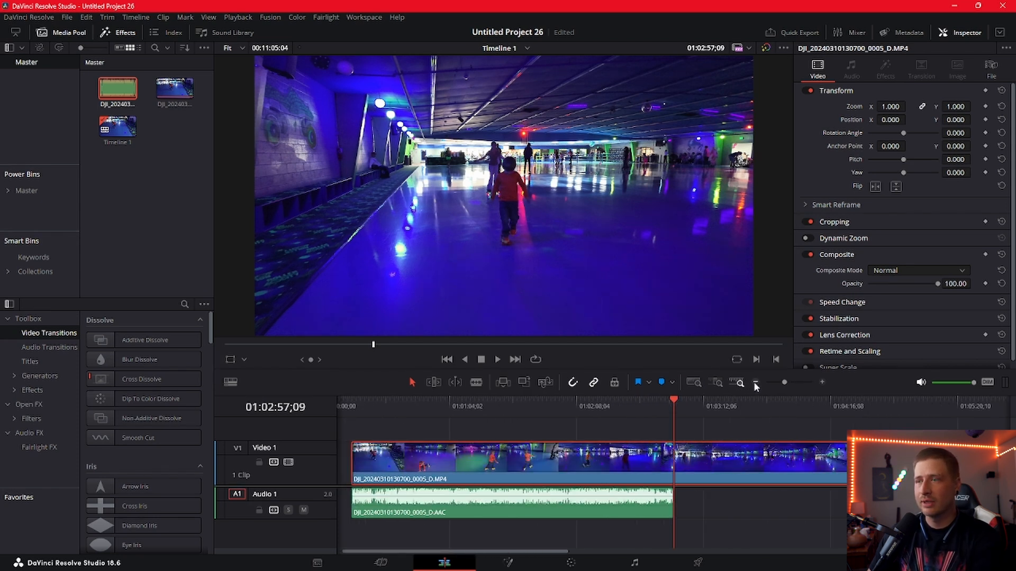
pyautogui.click(755, 382)
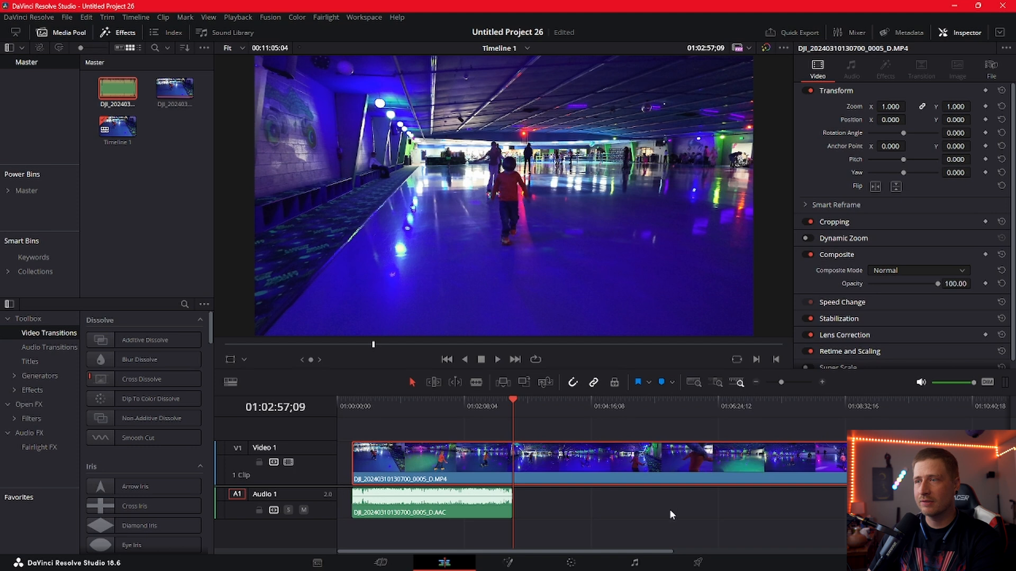
pyautogui.click(755, 382)
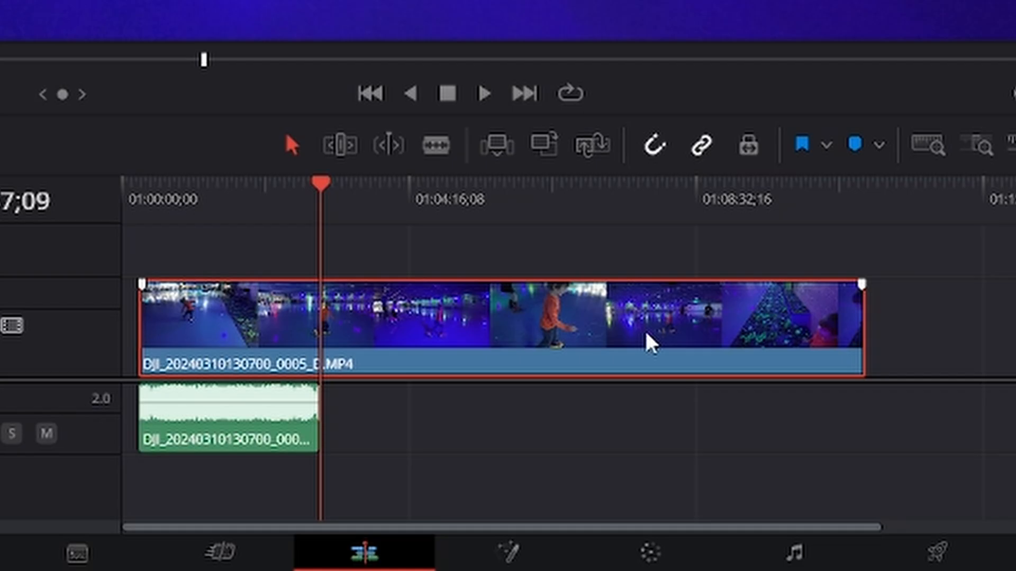
pyautogui.hotkey('ctrl', 'r')
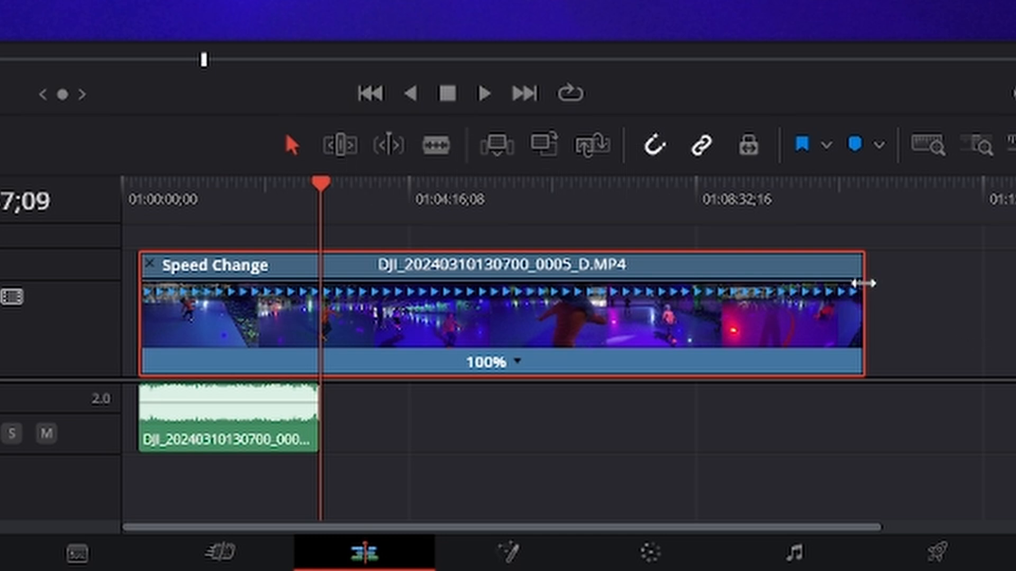
pyautogui.moveTo(859, 282); pyautogui.dragTo(320, 312)
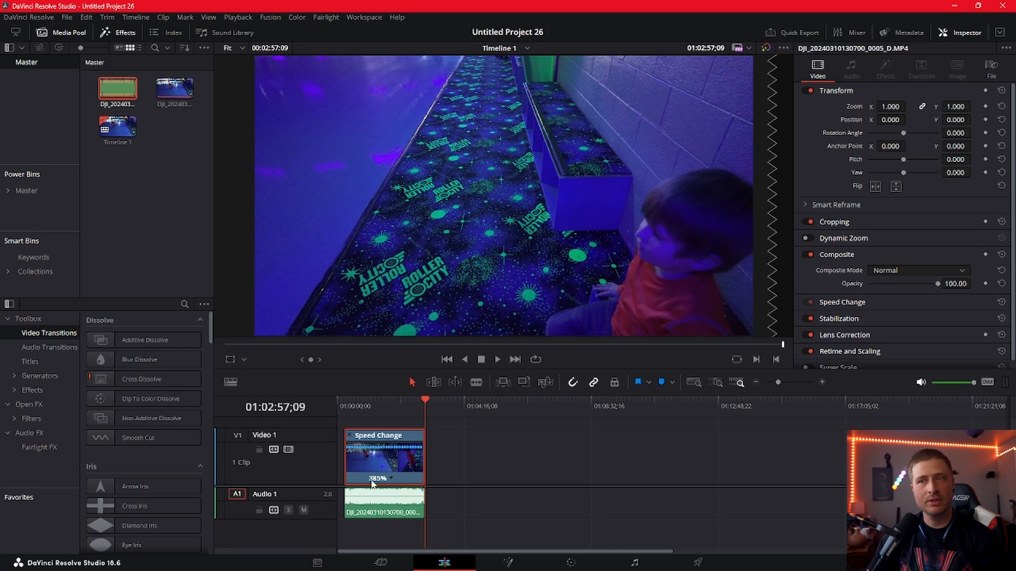
# Step: Try to stretch the retimed video clip's end to the exact end of the audio clip
pyautogui.click(823, 382)
pyautogui.click(822, 382)
pyautogui.click(822, 382)
pyautogui.click(823, 382)
pyautogui.click(822, 382)
pyautogui.click(822, 382)
pyautogui.click(822, 382)
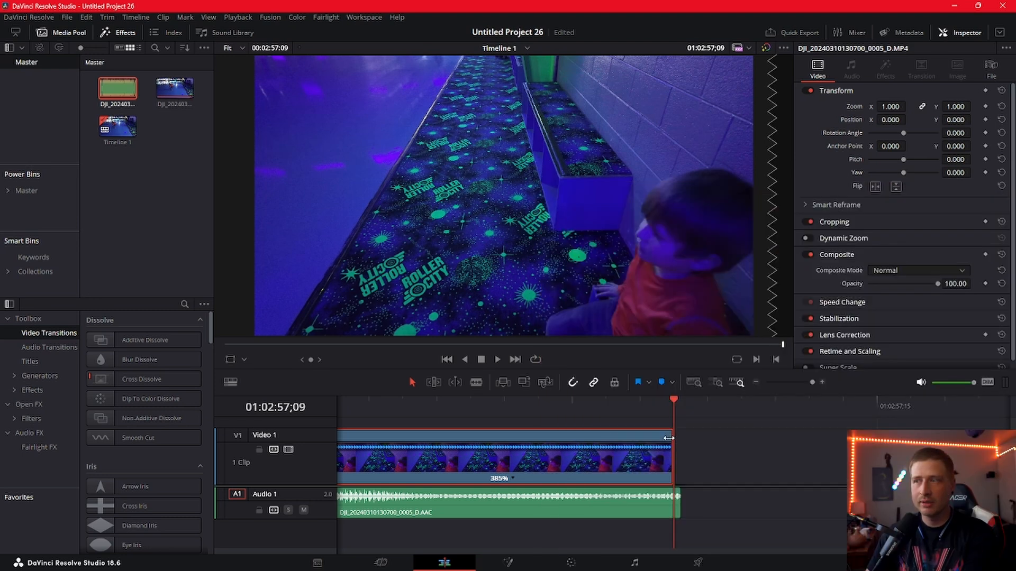
pyautogui.moveTo(669, 438)
pyautogui.mouseDown()
pyautogui.moveTo(716, 444)
pyautogui.moveTo(680, 450)
pyautogui.mouseUp()
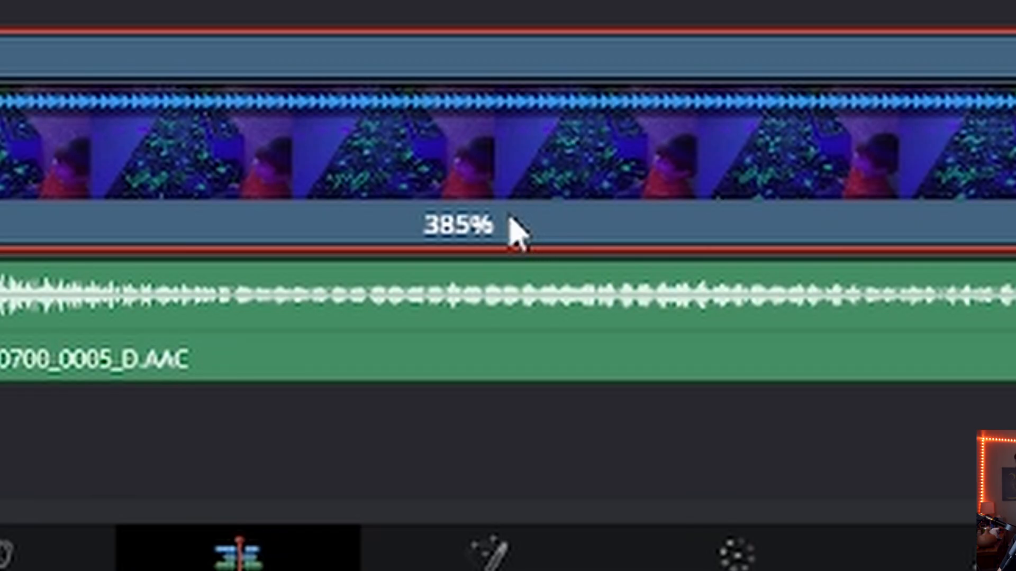
# Step: Reset the video clip's speed to 100% and inspect the audio clip's end against the playhead
pyautogui.click(510, 223)
pyautogui.click(603, 281)
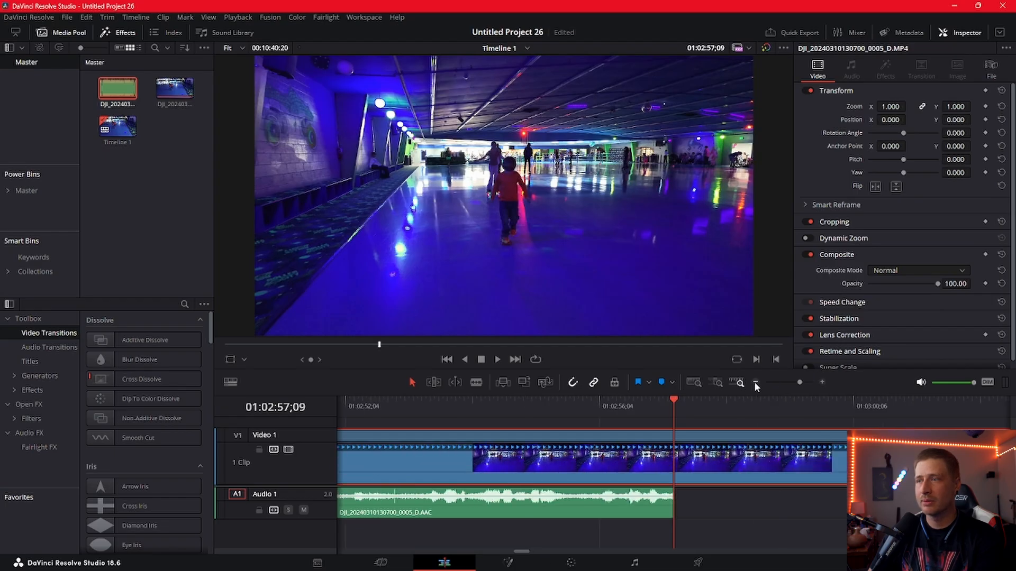
pyautogui.moveTo(800, 383); pyautogui.dragTo(841, 393)
pyautogui.moveTo(689, 414)
pyautogui.mouseDown()
pyautogui.moveTo(710, 414)
pyautogui.moveTo(682, 415)
pyautogui.mouseUp()
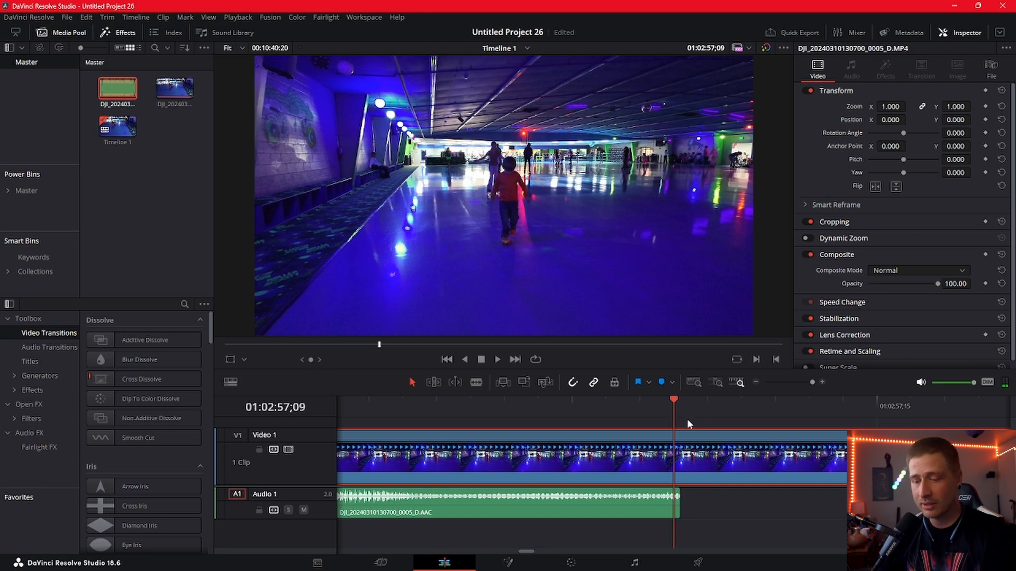
# Step: Open the video clip's Change Clip Speed settings and set its frames per second to 120
pyautogui.click(754, 383)
pyautogui.click(754, 383)
pyautogui.click(755, 383)
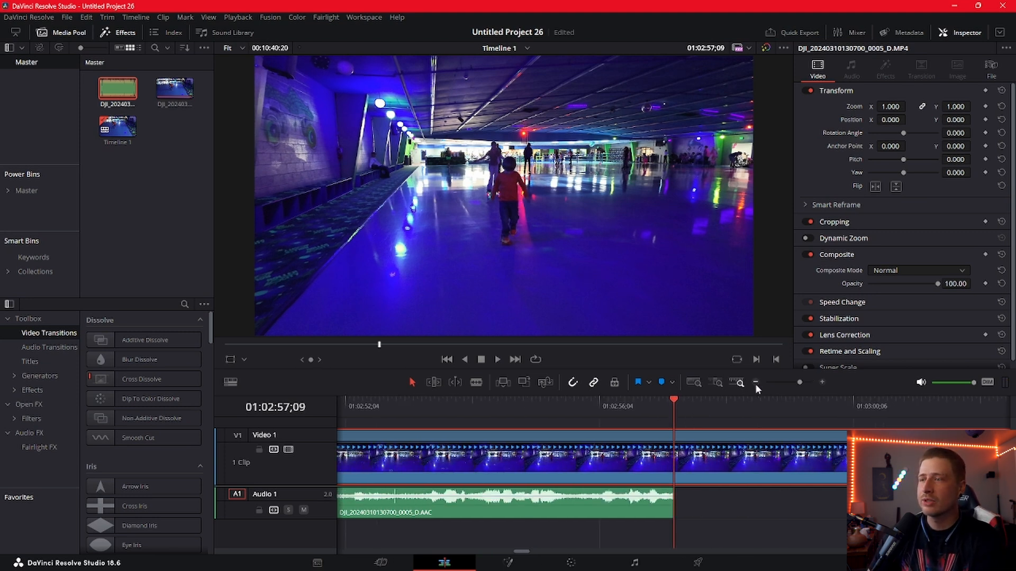
pyautogui.click(754, 383)
pyautogui.click(754, 383)
pyautogui.click(754, 383)
pyautogui.click(755, 383)
pyautogui.click(755, 383)
pyautogui.click(755, 383)
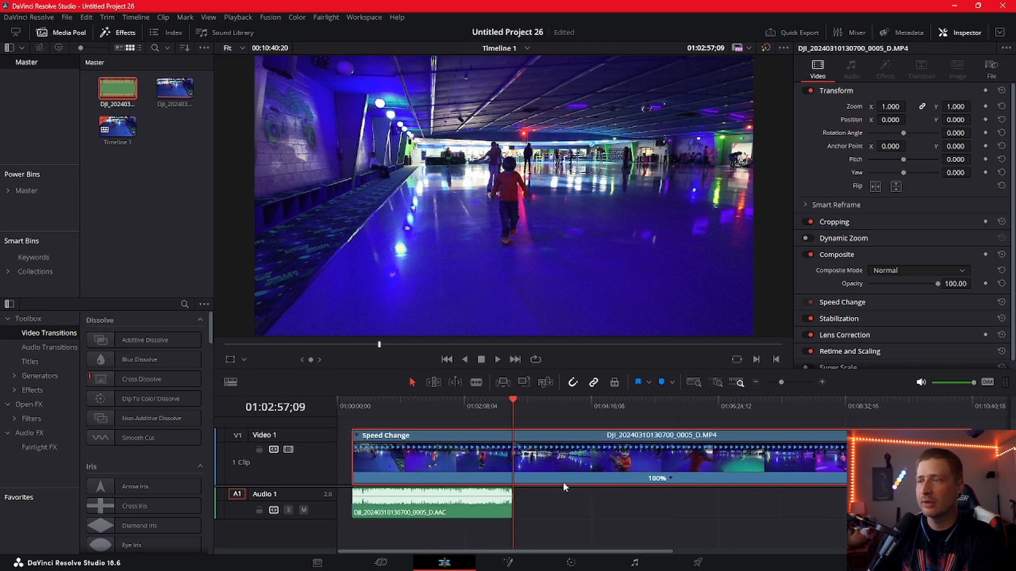
pyautogui.rightClick(557, 457)
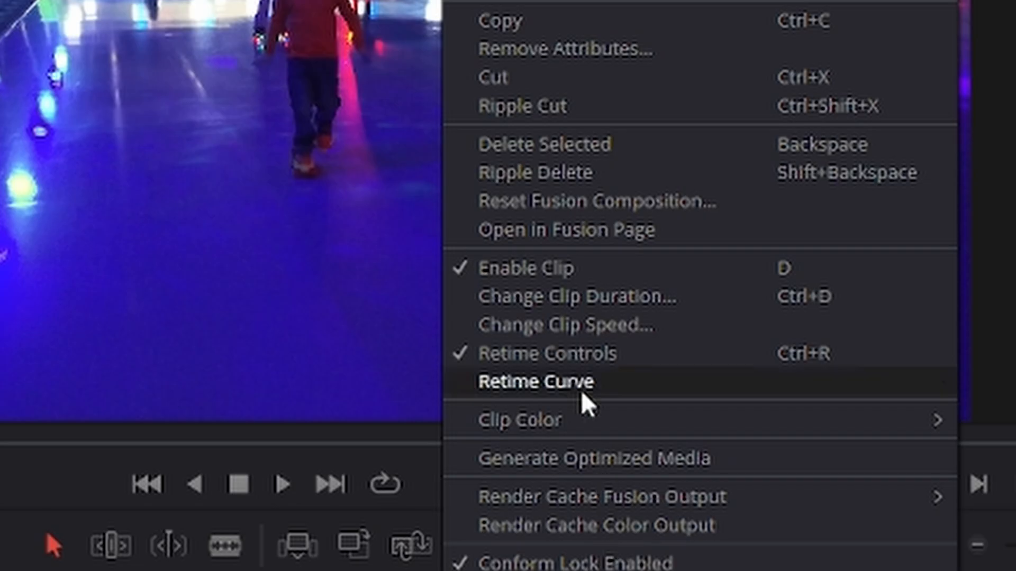
pyautogui.click(563, 324)
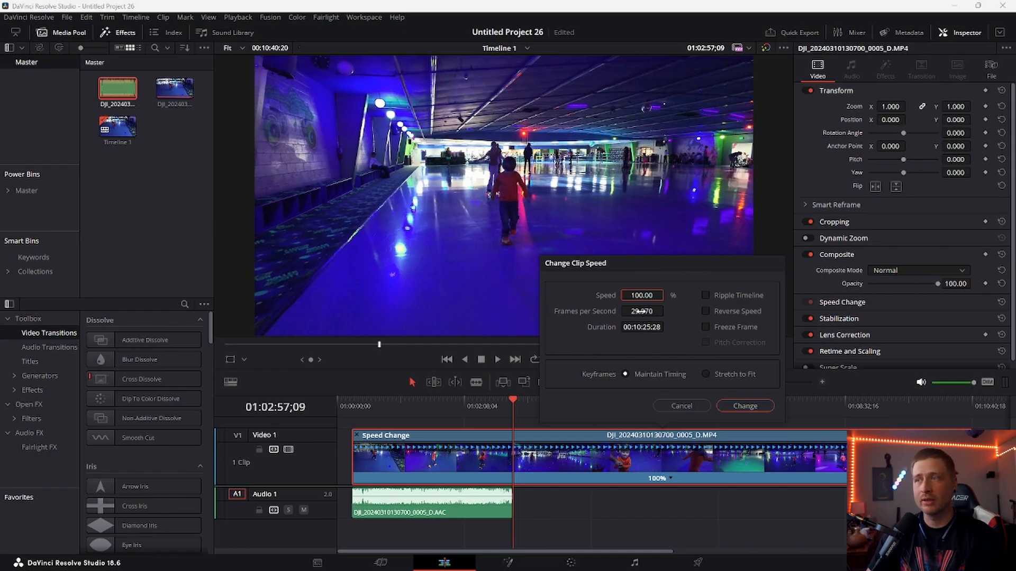
pyautogui.click(641, 312)
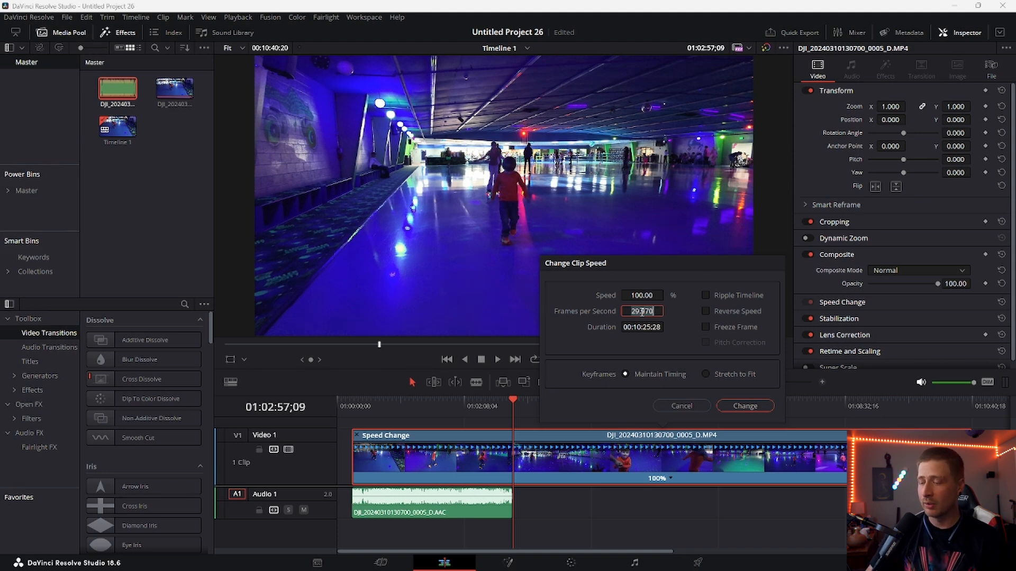
pyautogui.write('120')
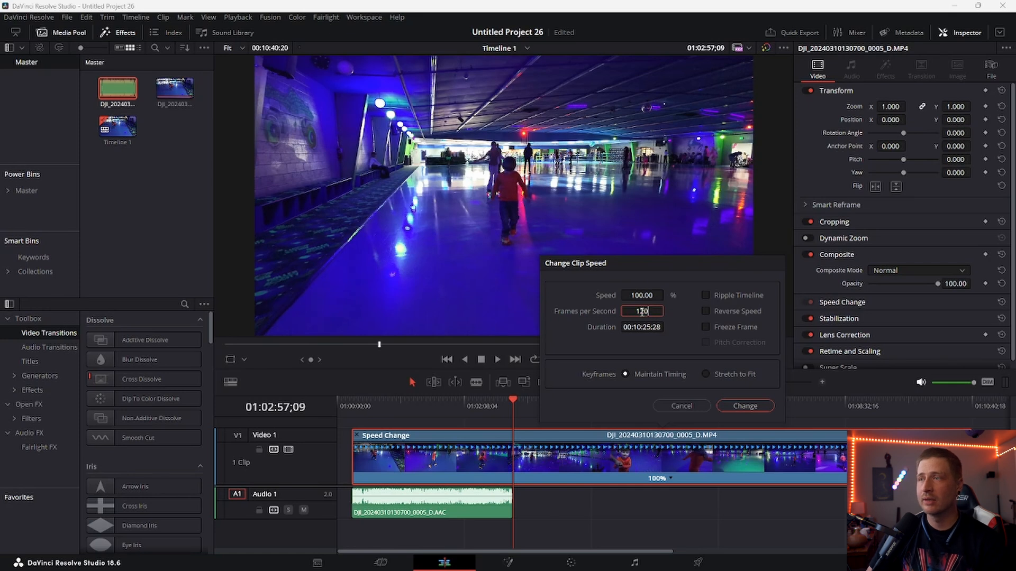
pyautogui.press('Return')
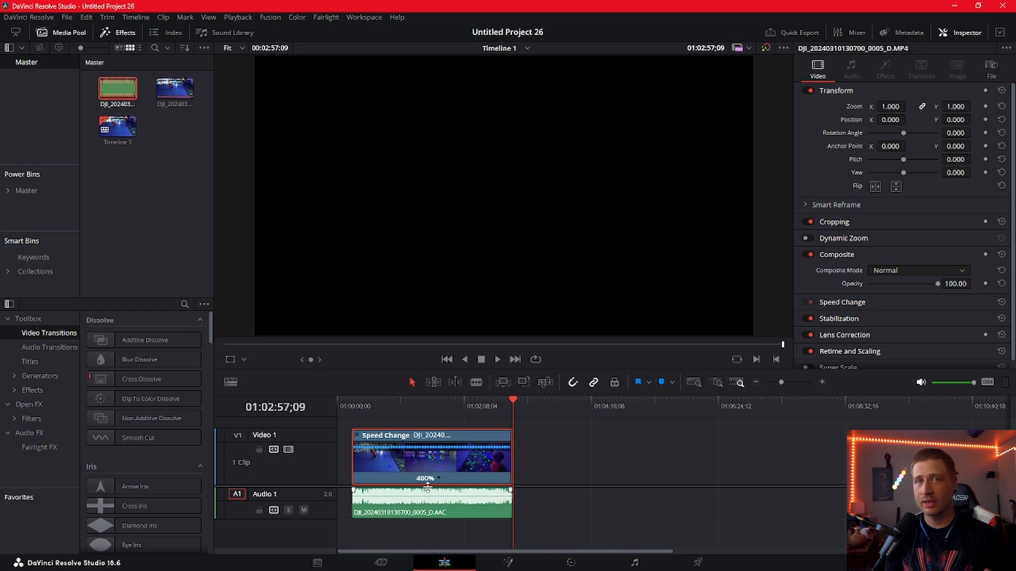
# Step: Examine how the retimed video clip's end lines up with the audio clip's end
pyautogui.click(822, 380)
pyautogui.click(822, 380)
pyautogui.click(822, 380)
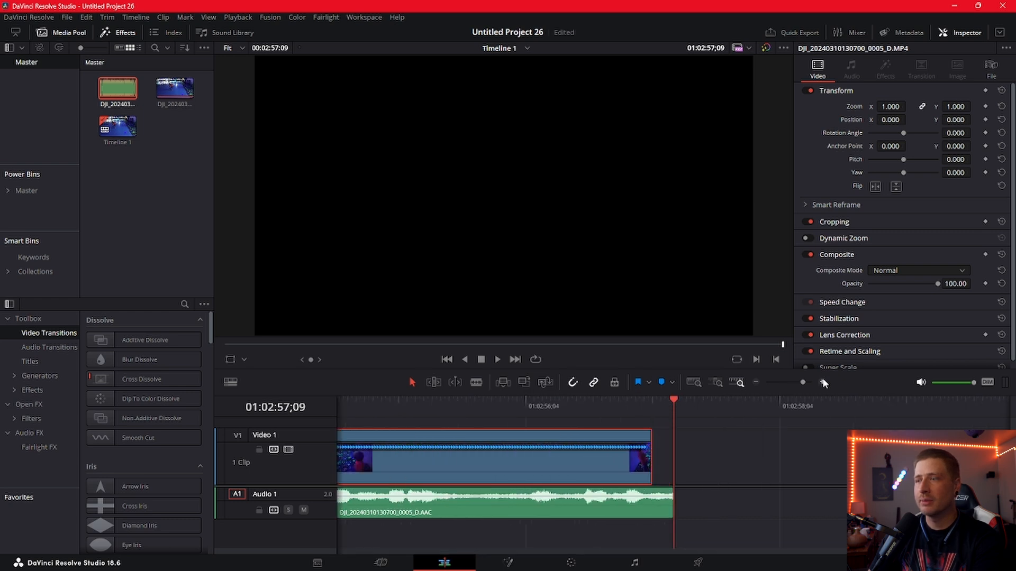
pyautogui.click(822, 380)
pyautogui.click(822, 380)
pyautogui.click(533, 417)
pyautogui.moveTo(533, 416); pyautogui.dragTo(655, 430)
pyautogui.press('Up')
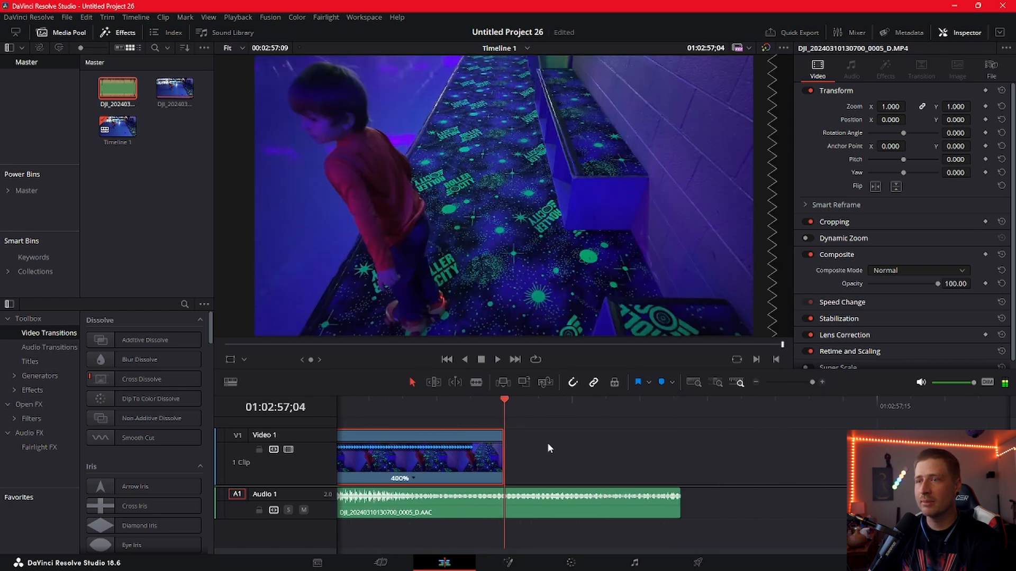
# Step: Play the opening part of the timeline to check that the retimed video follows the audio
pyautogui.click(756, 382)
pyautogui.click(757, 383)
pyautogui.click(757, 382)
pyautogui.click(756, 382)
pyautogui.click(756, 383)
pyautogui.moveTo(379, 409)
pyautogui.mouseDown()
pyautogui.moveTo(343, 413)
pyautogui.moveTo(362, 417)
pyautogui.mouseUp()
pyautogui.press('space')
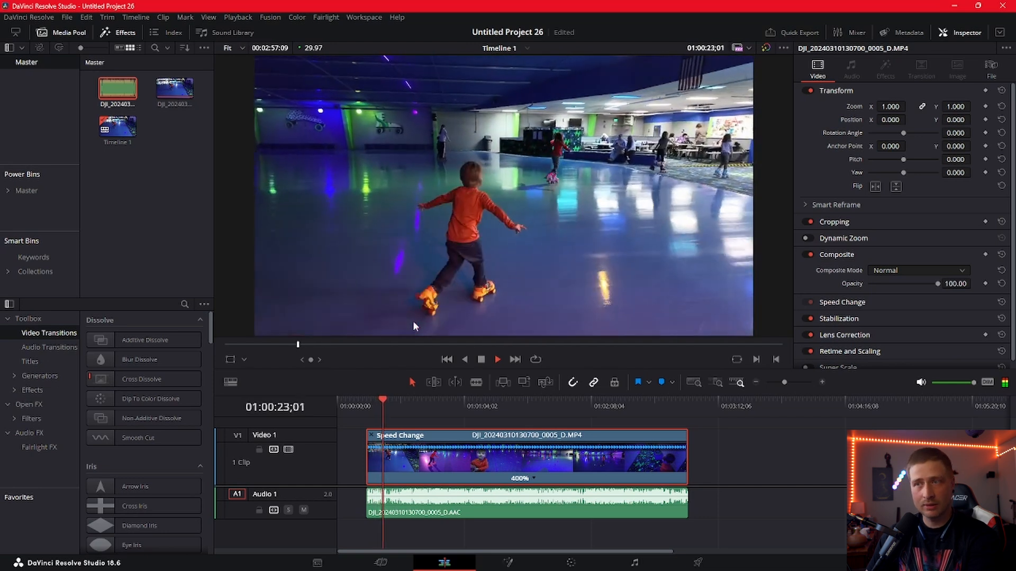
pyautogui.press('space')
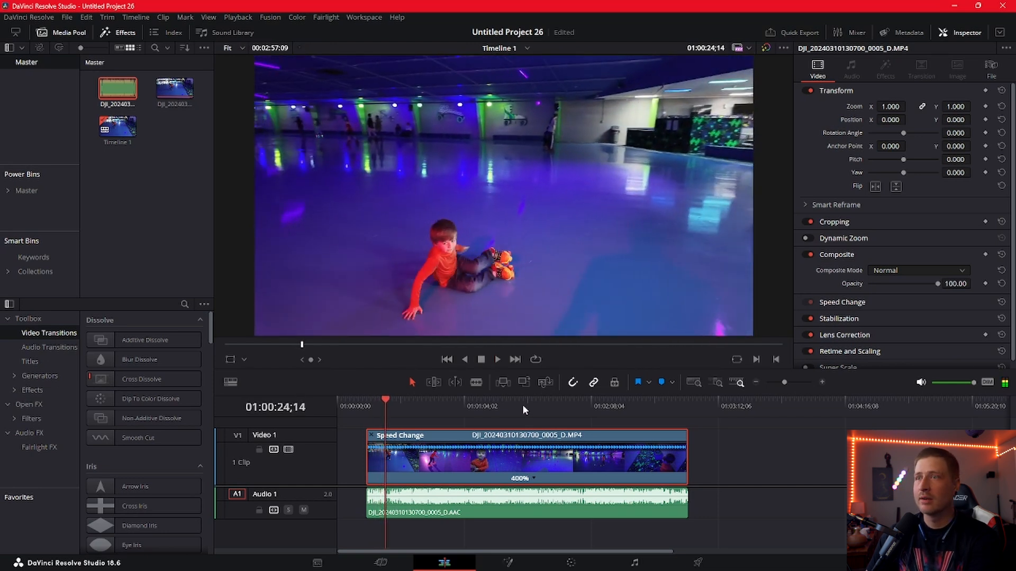
pyautogui.press('space')
# Step: Examine the gap between the video clip's last frame and the audio clip's end up close
pyautogui.moveTo(508, 402); pyautogui.dragTo(682, 414)
pyautogui.moveTo(784, 382); pyautogui.dragTo(819, 381)
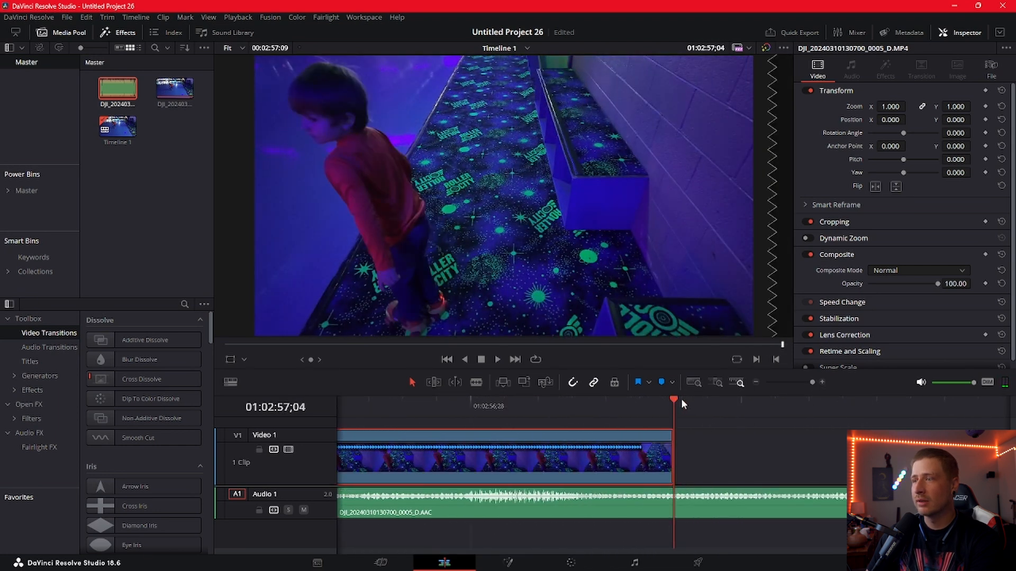
pyautogui.press('space')
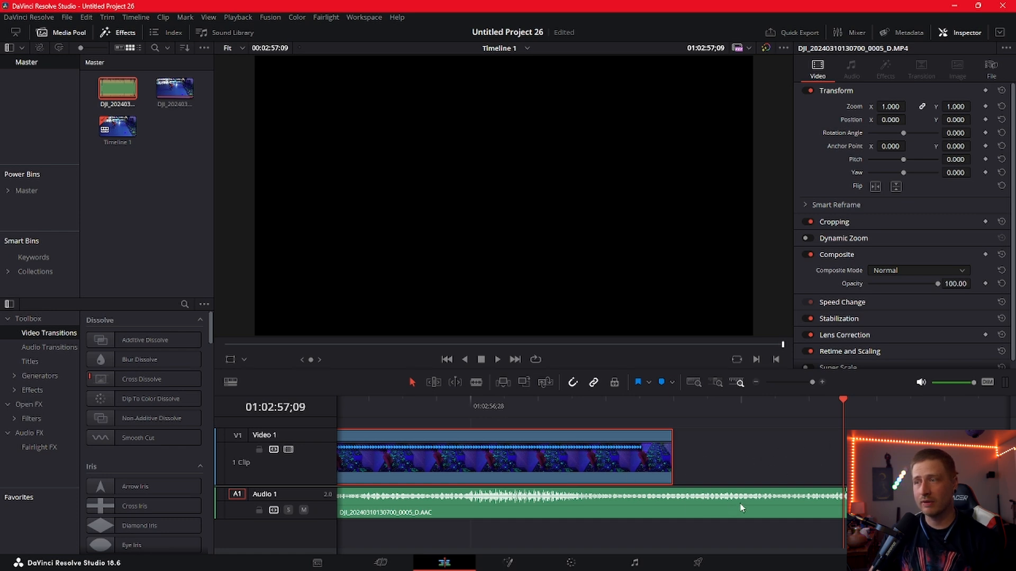
# Step: Split the video and audio clips at 01:02:57;01, three frames before the video's end, and delete both leftover pieces
pyautogui.press('Up')
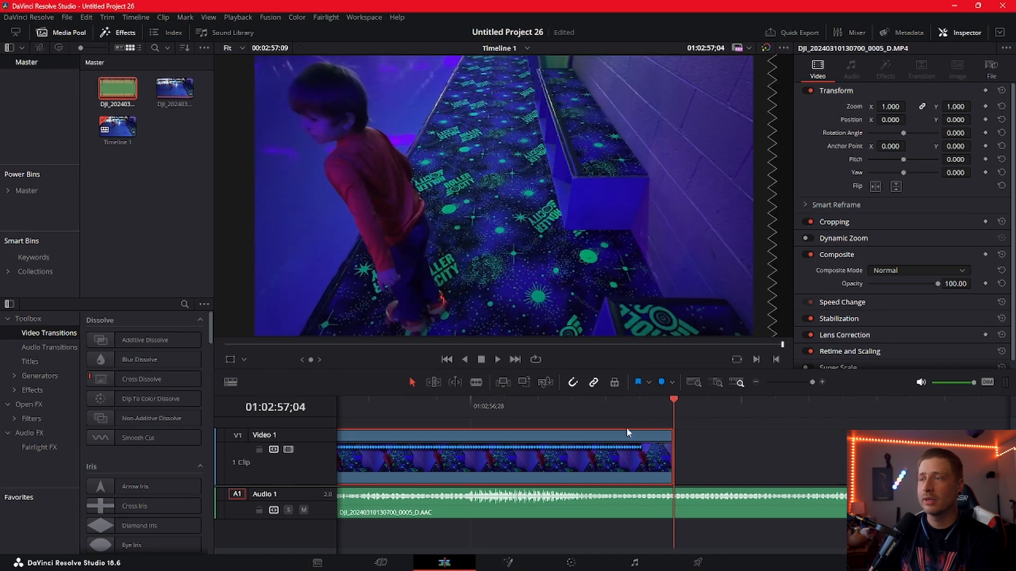
pyautogui.press('Left')
pyautogui.press('Left')
pyautogui.press('Left')
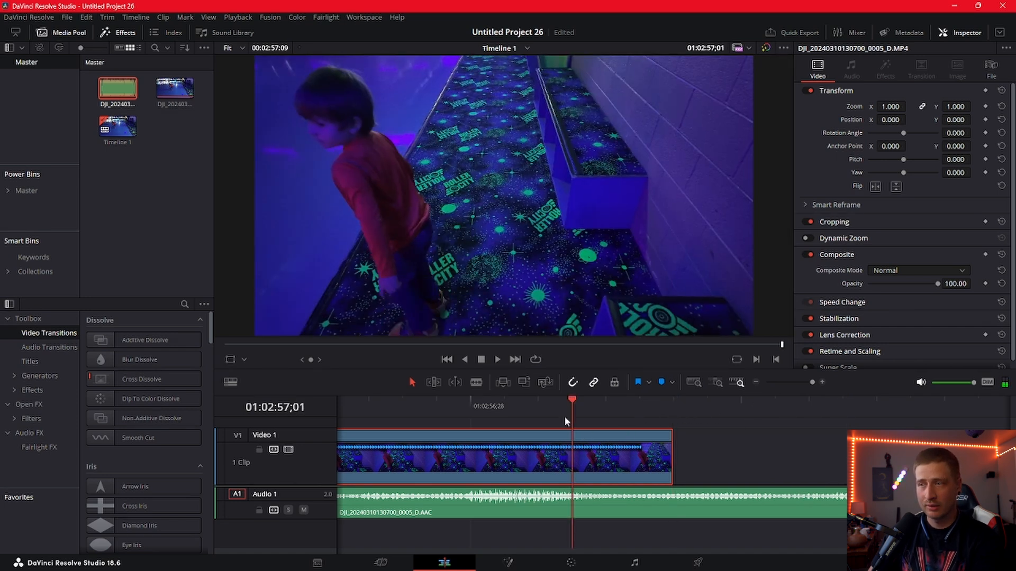
pyautogui.moveTo(572, 403)
pyautogui.mouseDown()
pyautogui.moveTo(676, 422)
pyautogui.moveTo(585, 420)
pyautogui.mouseUp()
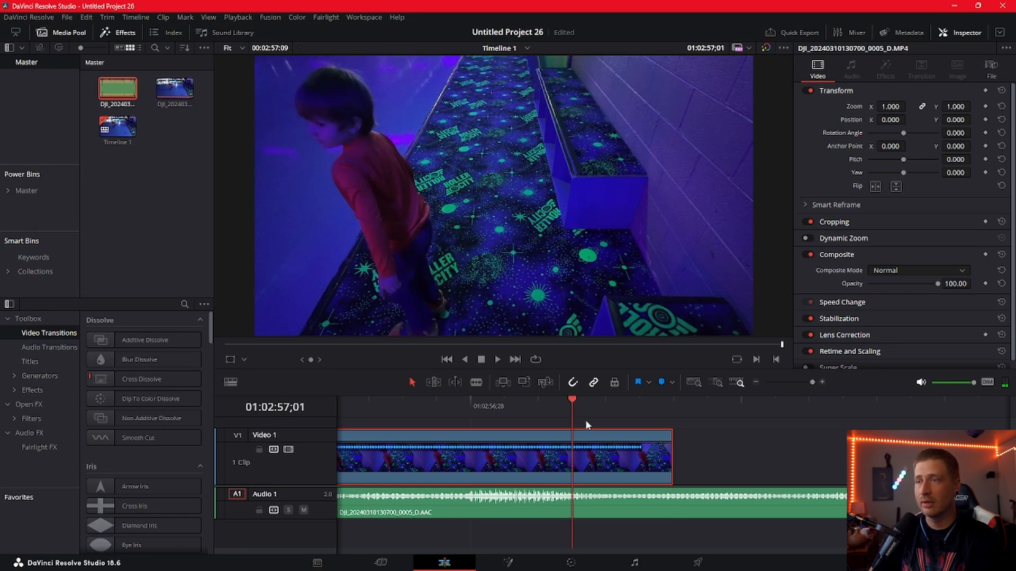
pyautogui.hotkey('ctrl', 'b')
pyautogui.click(614, 473)
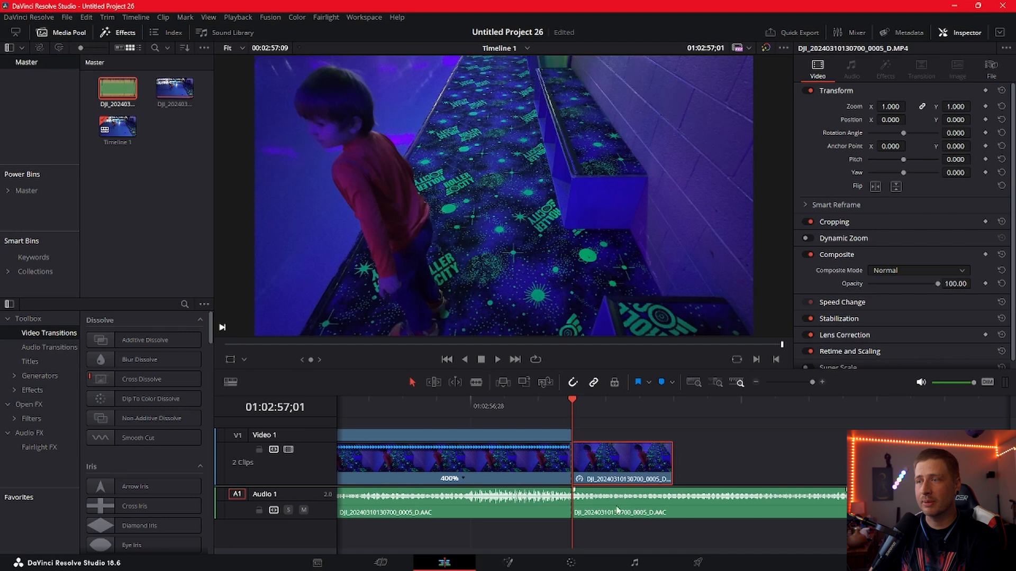
pyautogui.press('Delete')
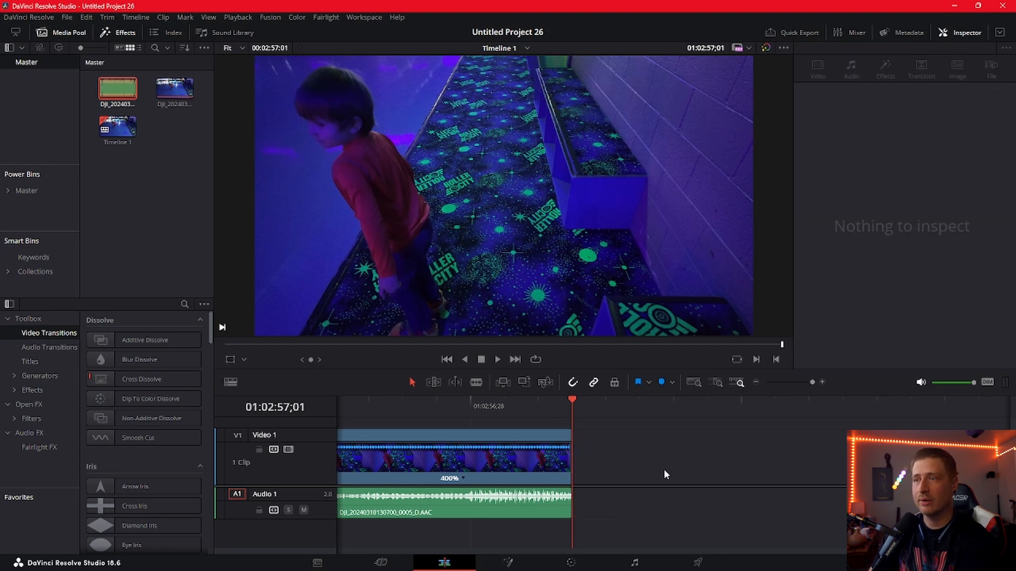
# Step: Play the trimmed clips from about two thirds of their length to check the sync
pyautogui.click(755, 383)
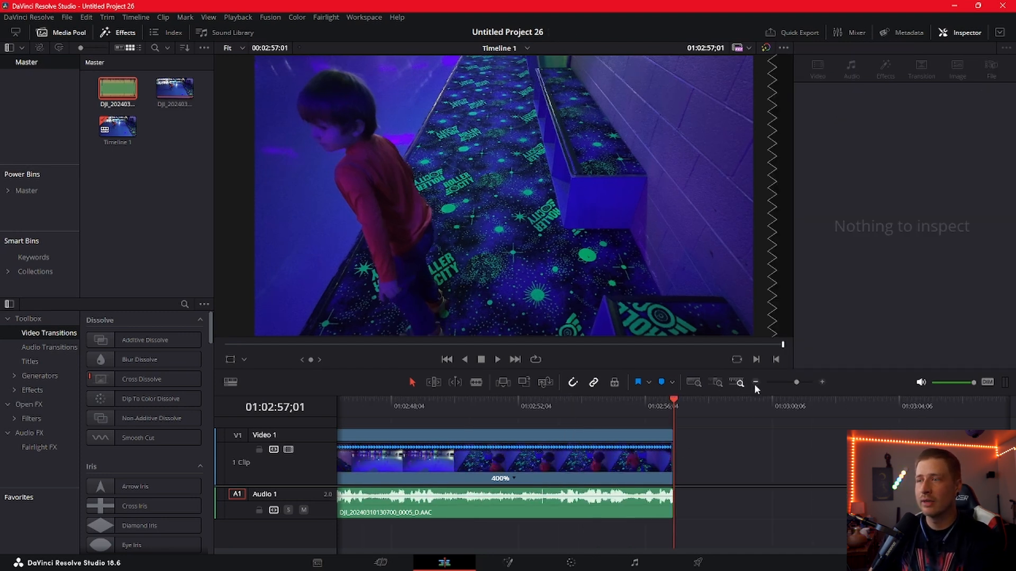
pyautogui.click(755, 383)
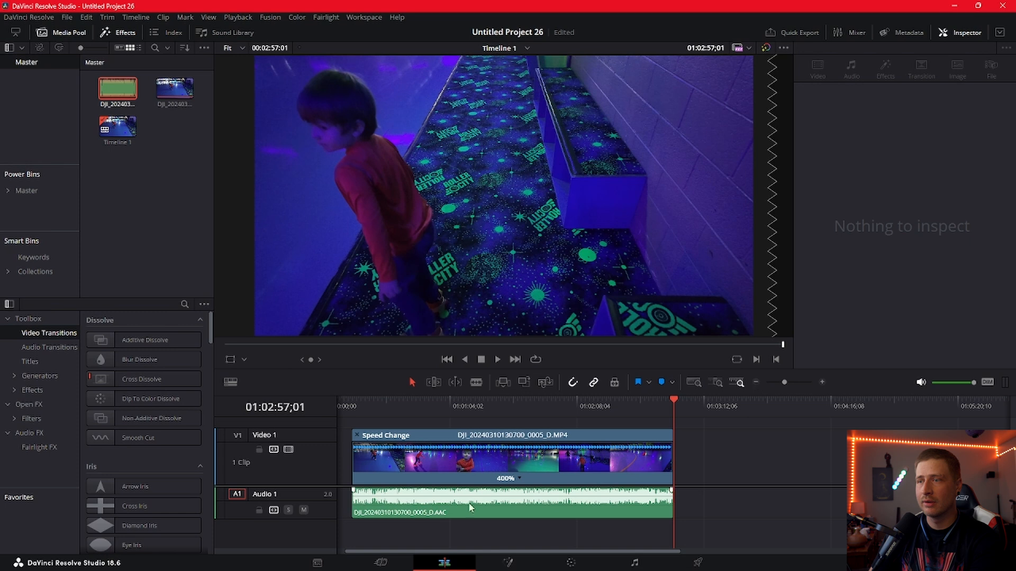
pyautogui.moveTo(589, 414); pyautogui.dragTo(567, 411)
pyautogui.press('space')
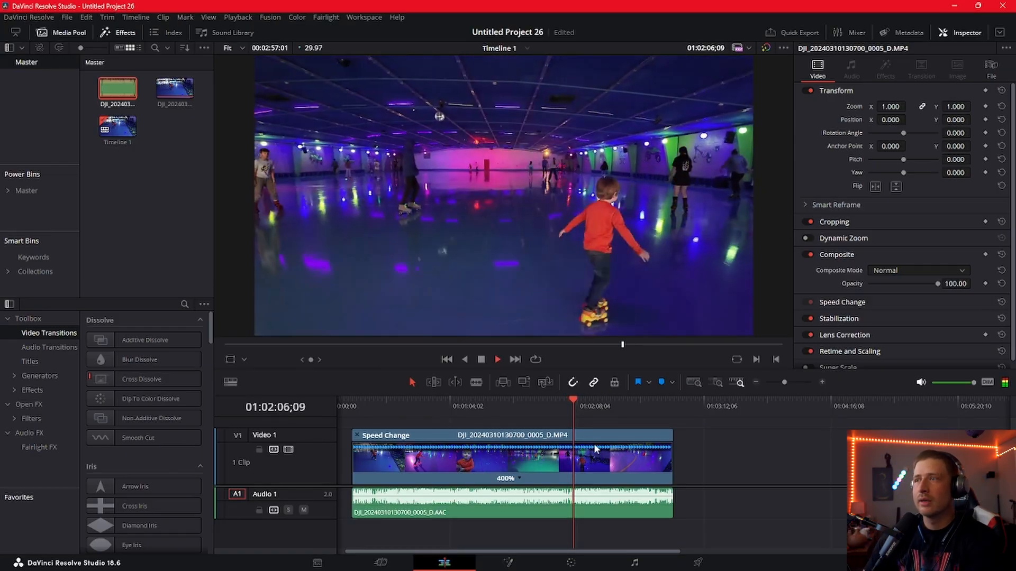
pyautogui.press('space')
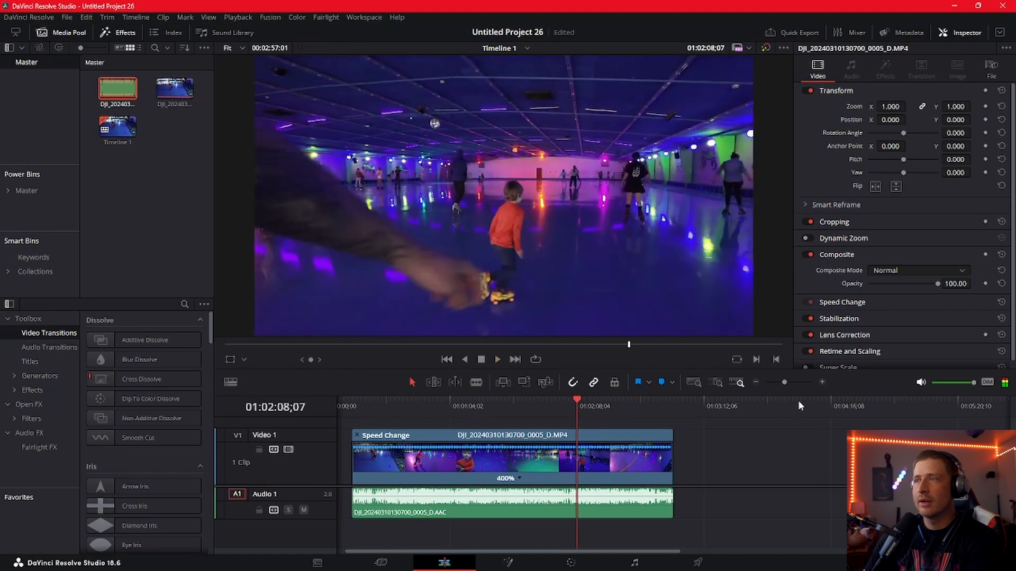
# Step: Play the section starting around 01:01:47;12 to check the sync there
pyautogui.click(823, 382)
pyautogui.moveTo(672, 404); pyautogui.dragTo(497, 402)
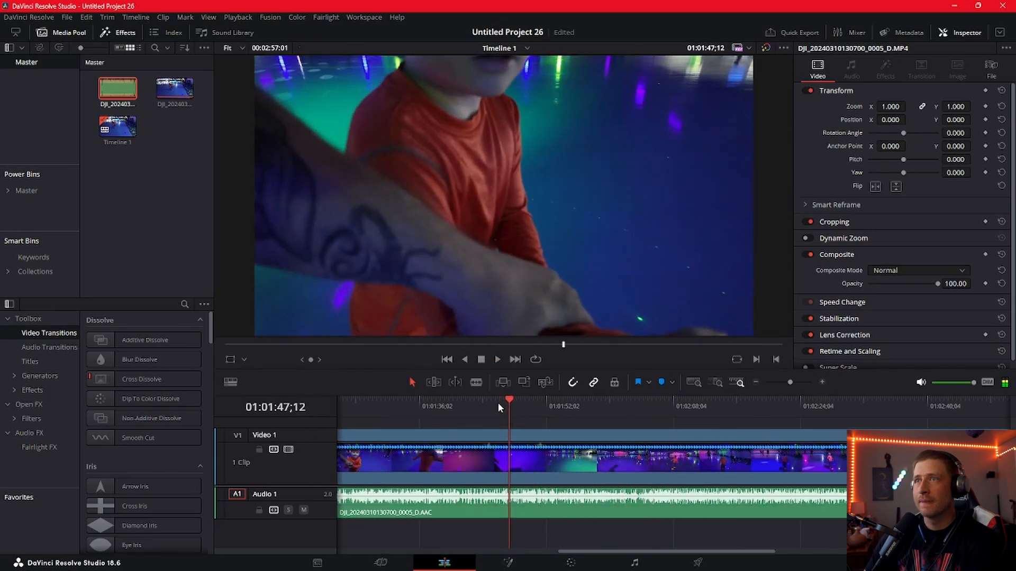
pyautogui.press('space')
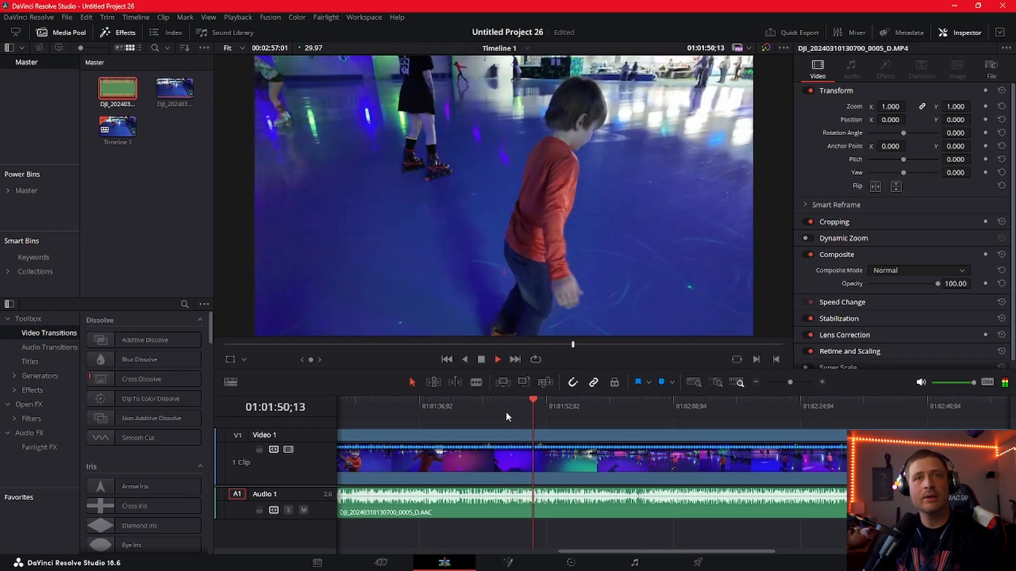
pyautogui.press('space')
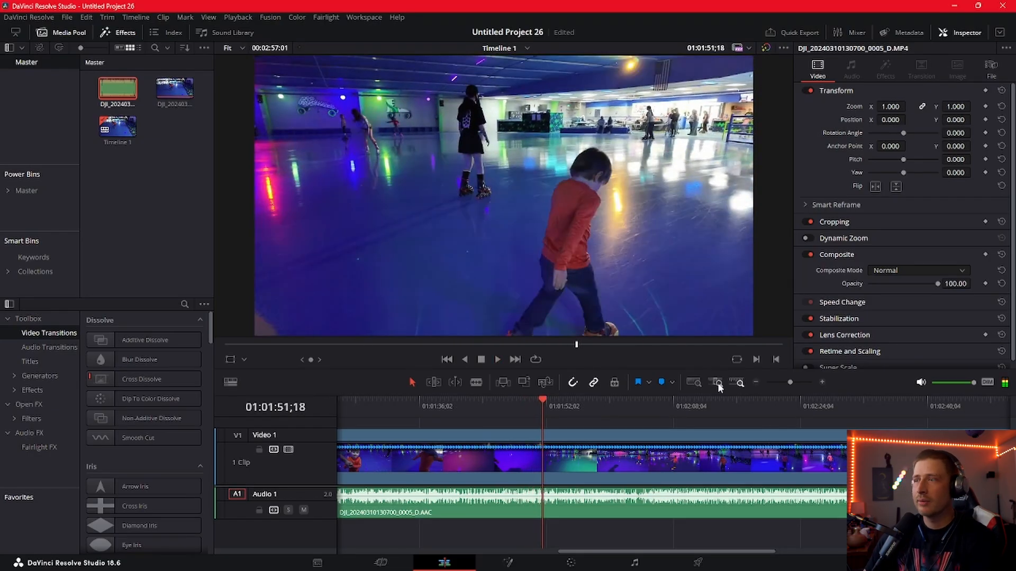
# Step: Play a section close to the end of the clips, around 01:02:50, to check the sync
pyautogui.click(757, 379)
pyautogui.click(757, 380)
pyautogui.moveTo(456, 410); pyautogui.dragTo(506, 411)
pyautogui.press('space')
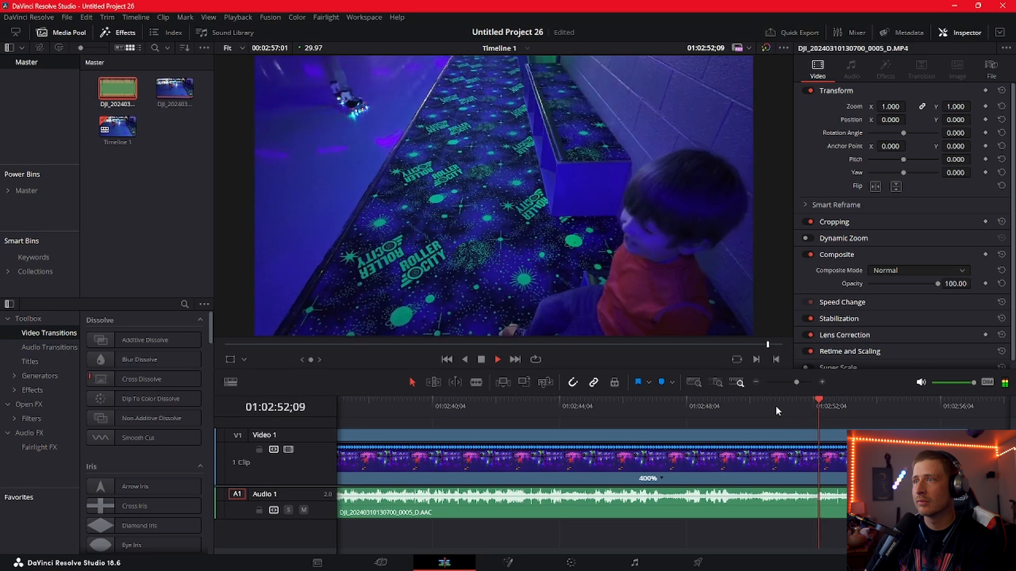
pyautogui.click(775, 405)
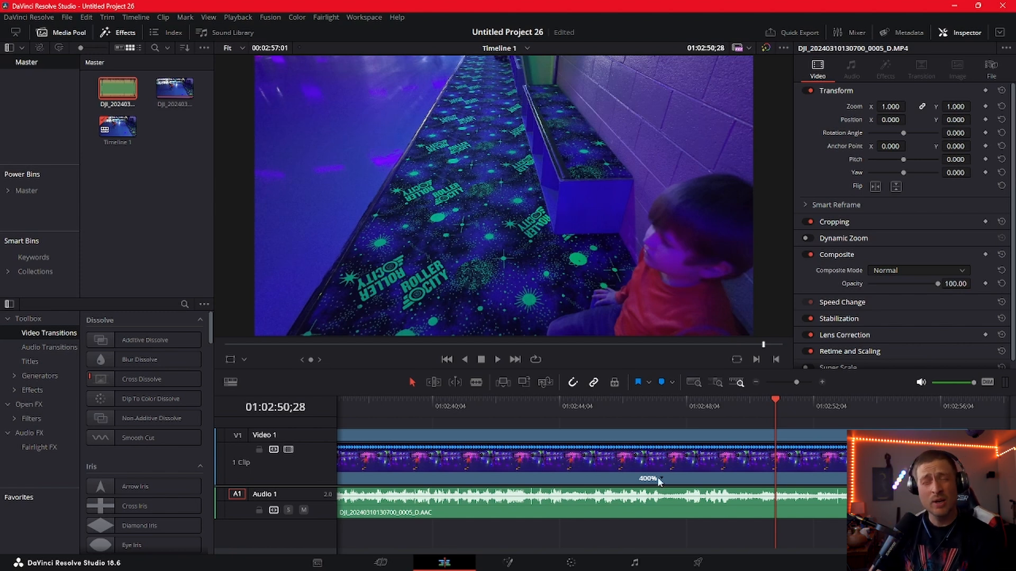
# Step: Enlarge the video to a zoom of 2.790 at position -1589, 473 and hide the clip's retime controls
pyautogui.moveTo(883, 106); pyautogui.dragTo(918, 107)
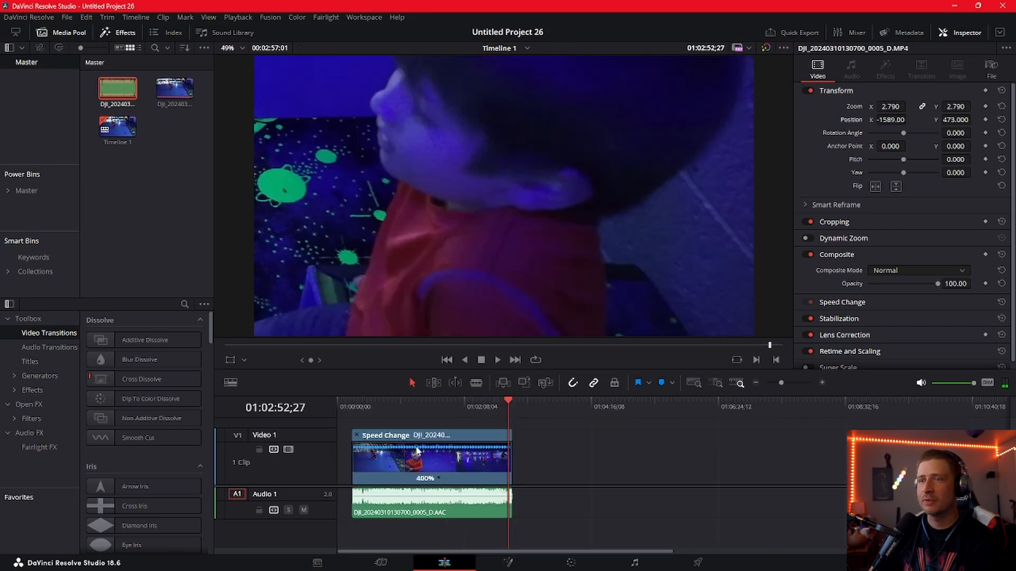
pyautogui.moveTo(468, 411); pyautogui.dragTo(363, 427)
pyautogui.click(356, 435)
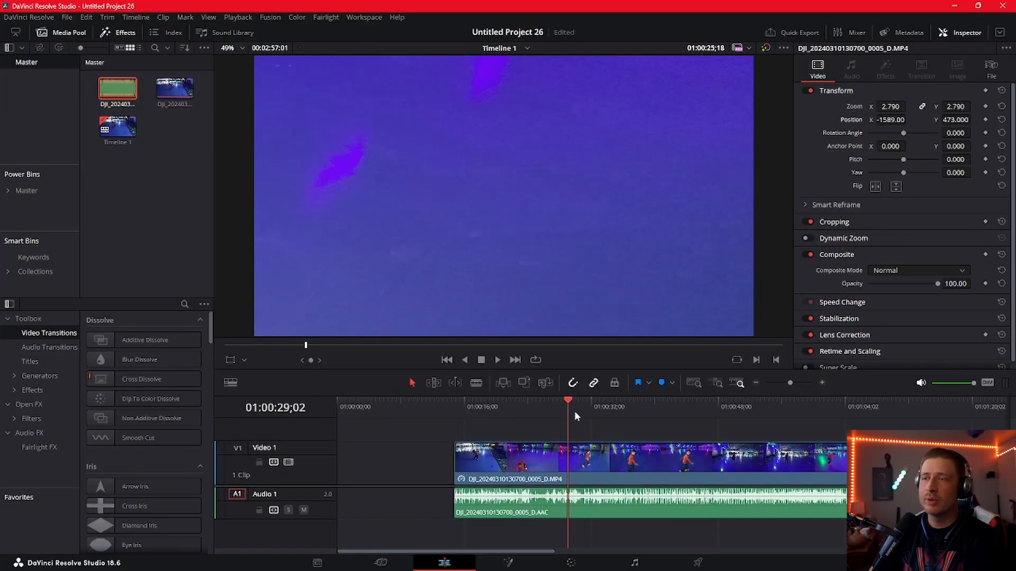
# Step: Reset the video clip's position and zoom to their defaults
pyautogui.moveTo(566, 411); pyautogui.dragTo(585, 410)
pyautogui.doubleClick(846, 120)
pyautogui.doubleClick(851, 108)
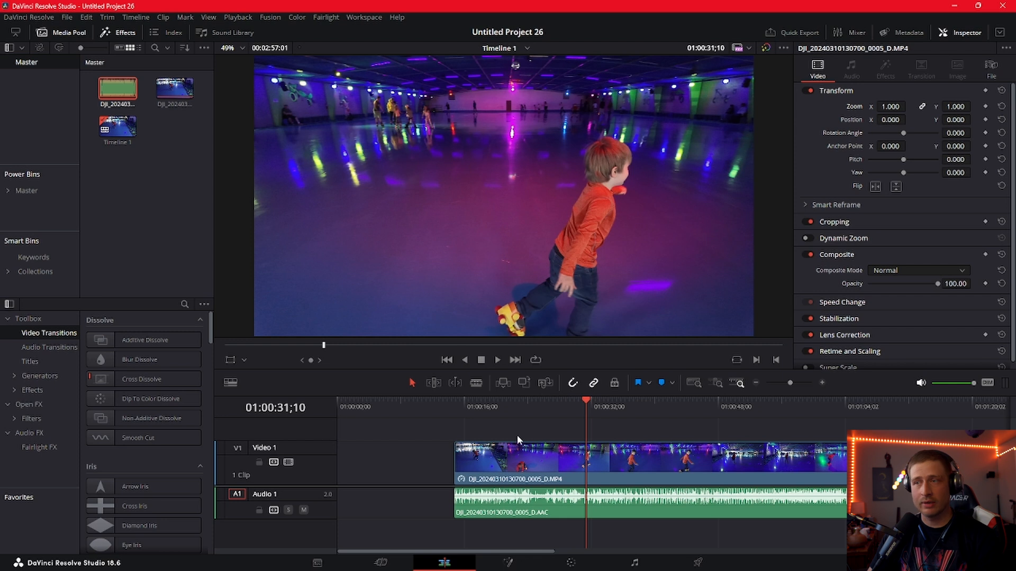
# Step: Link the video clip with the AAC audio clip
pyautogui.click(606, 461)
pyautogui.keyDown('ctrl'); pyautogui.click(610, 513); pyautogui.keyUp('ctrl')
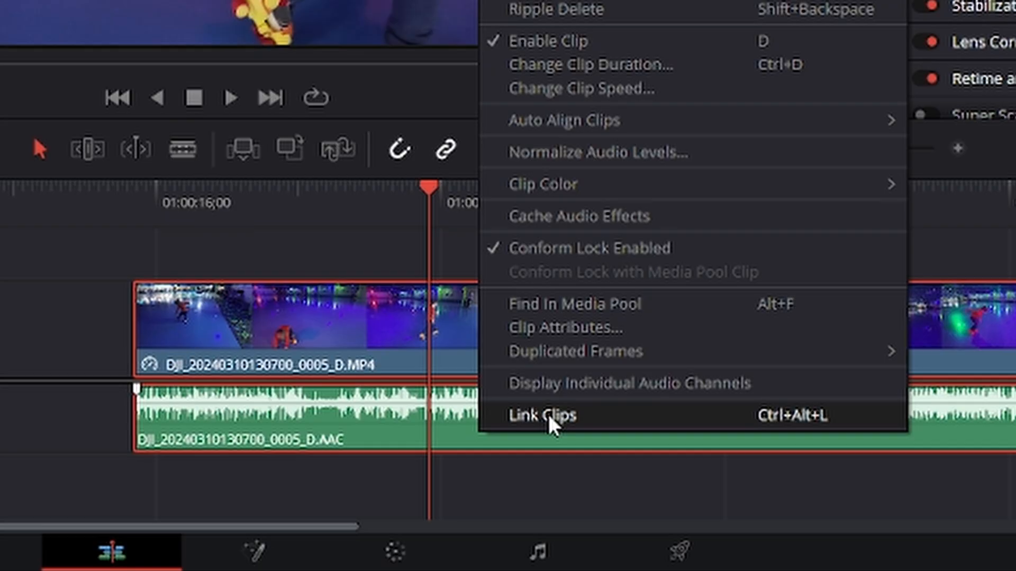
pyautogui.click(643, 503)
pyautogui.click(159, 343)
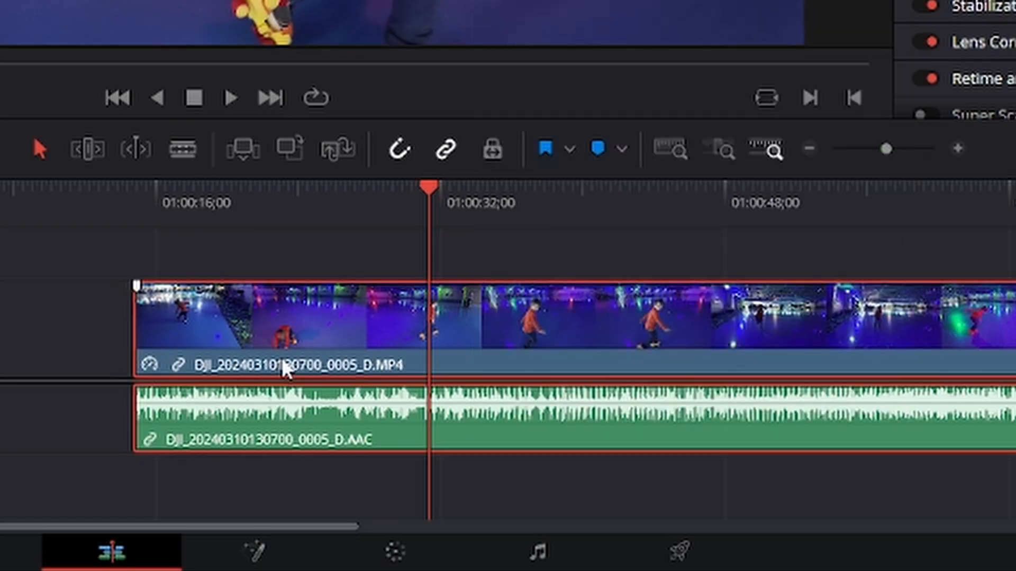
# Step: Show the linked video clip's retime controls and add a speed point at 01:00:31;10
pyautogui.hotkey('ctrl', 'r')
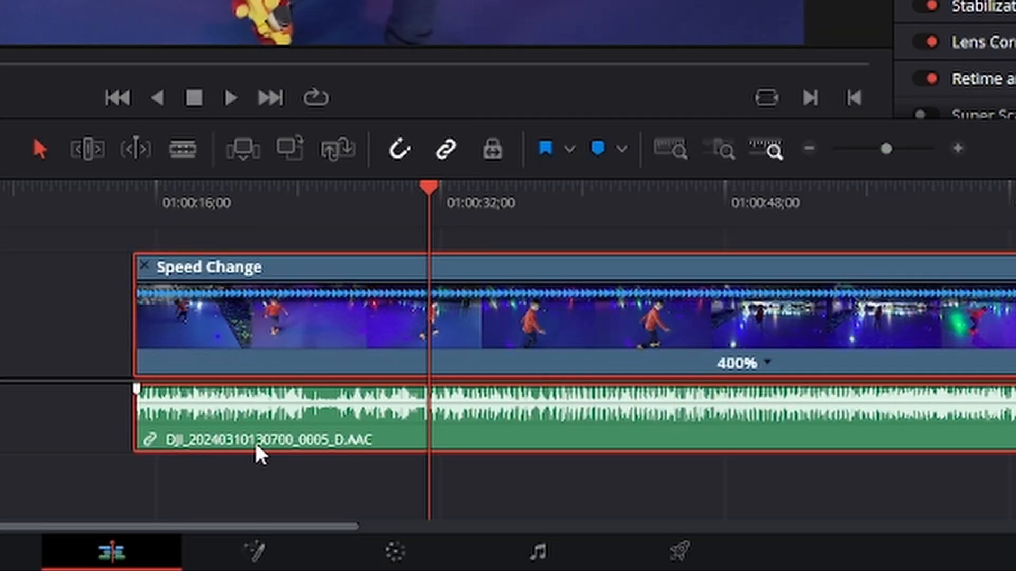
pyautogui.click(766, 362)
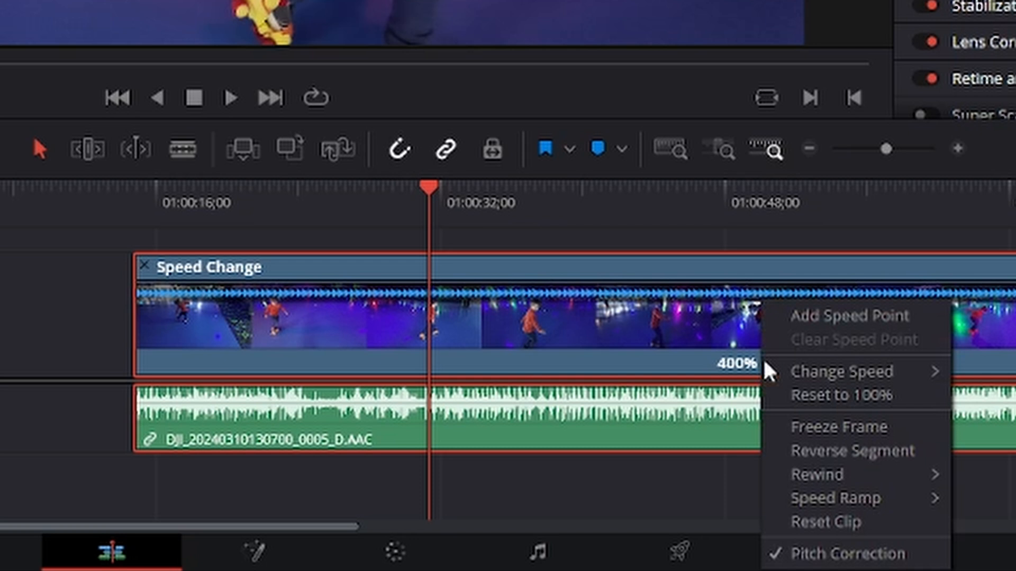
pyautogui.click(779, 316)
# Step: Add a second speed point at about 01:00:39, stretch the segment between the two points to slow it, and play it back
pyautogui.click(437, 201)
pyautogui.moveTo(437, 201); pyautogui.dragTo(562, 203)
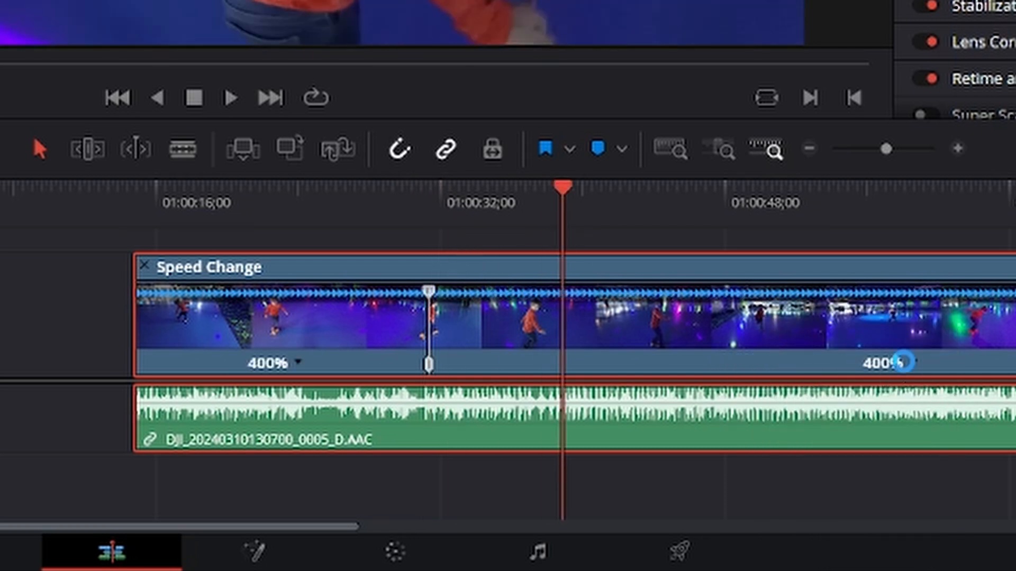
pyautogui.click(913, 363)
pyautogui.click(922, 315)
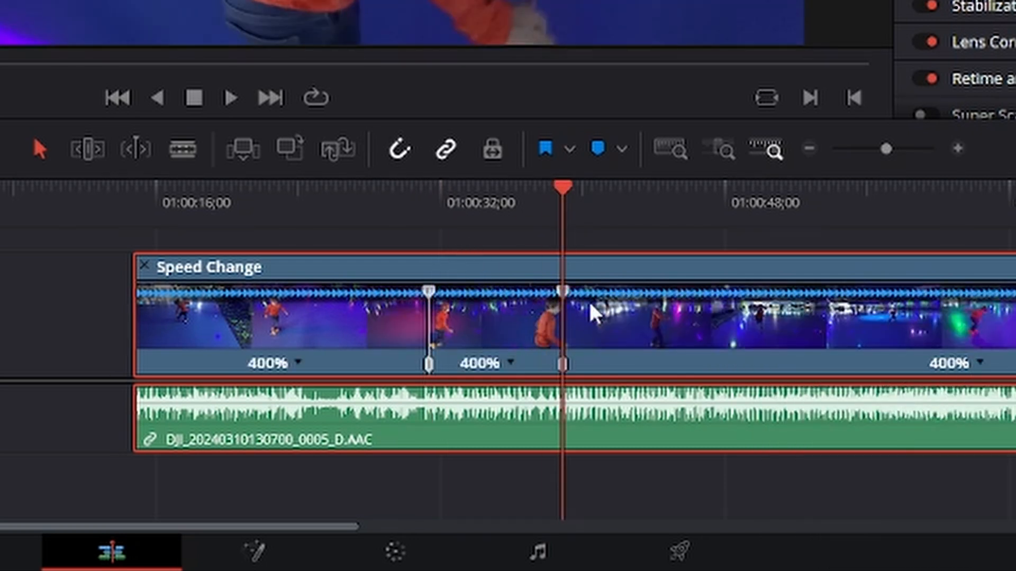
pyautogui.moveTo(562, 294); pyautogui.dragTo(1011, 292)
pyautogui.press('space')
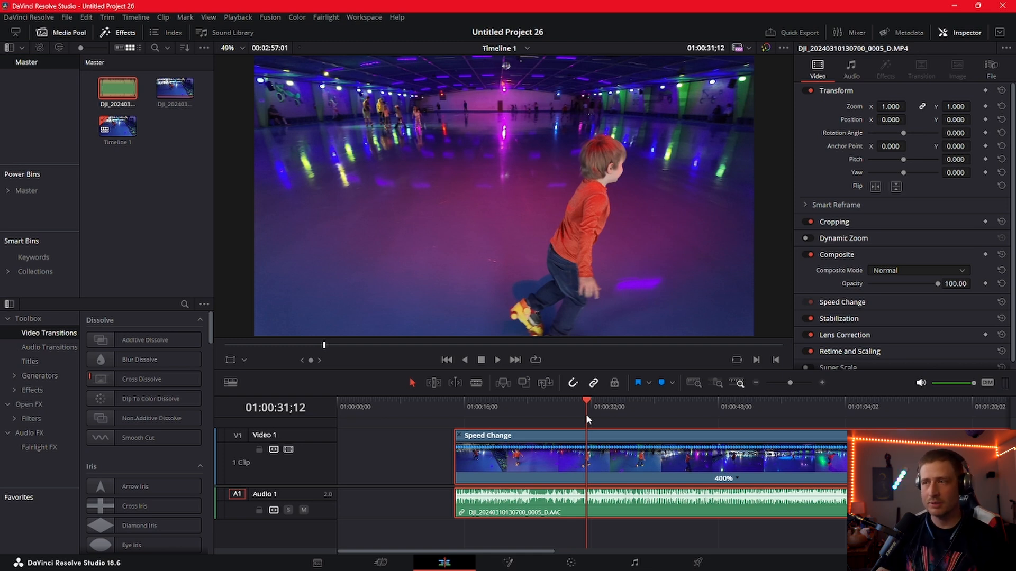
# Step: Hide the clip's retime controls and combine the linked video and AAC audio into a new compound clip
pyautogui.hotkey('ctrl', 'r')
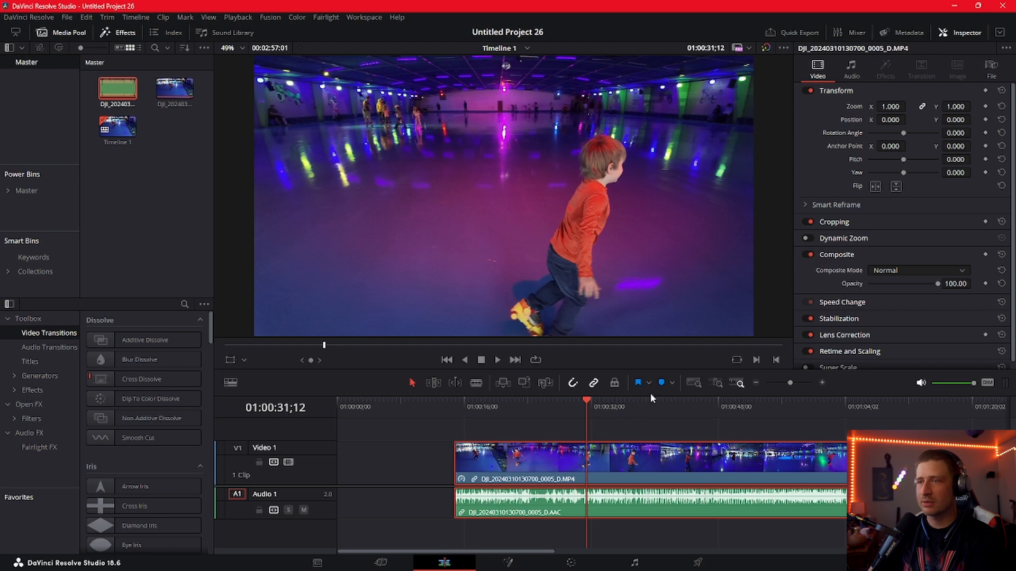
pyautogui.click(757, 382)
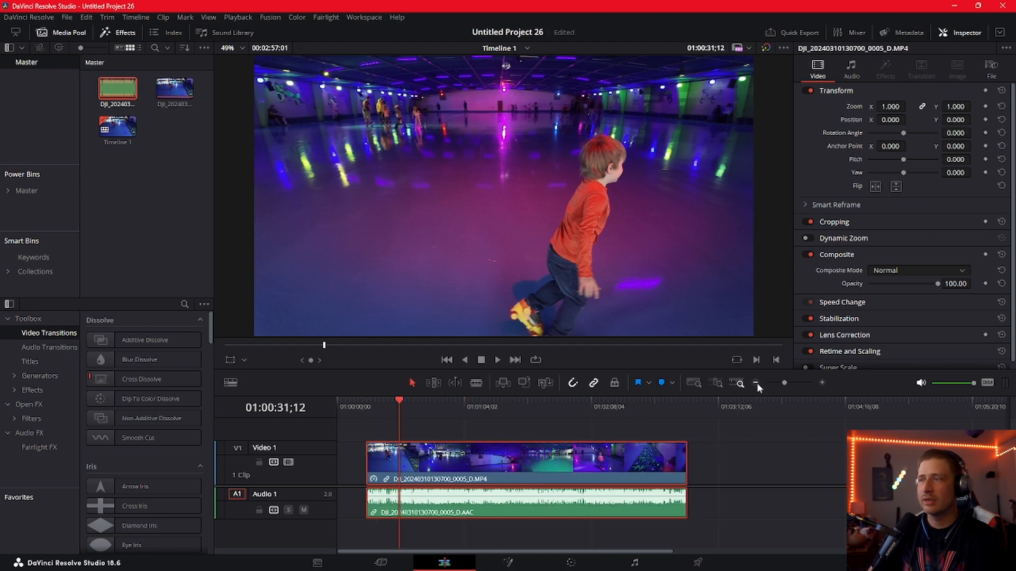
pyautogui.click(822, 383)
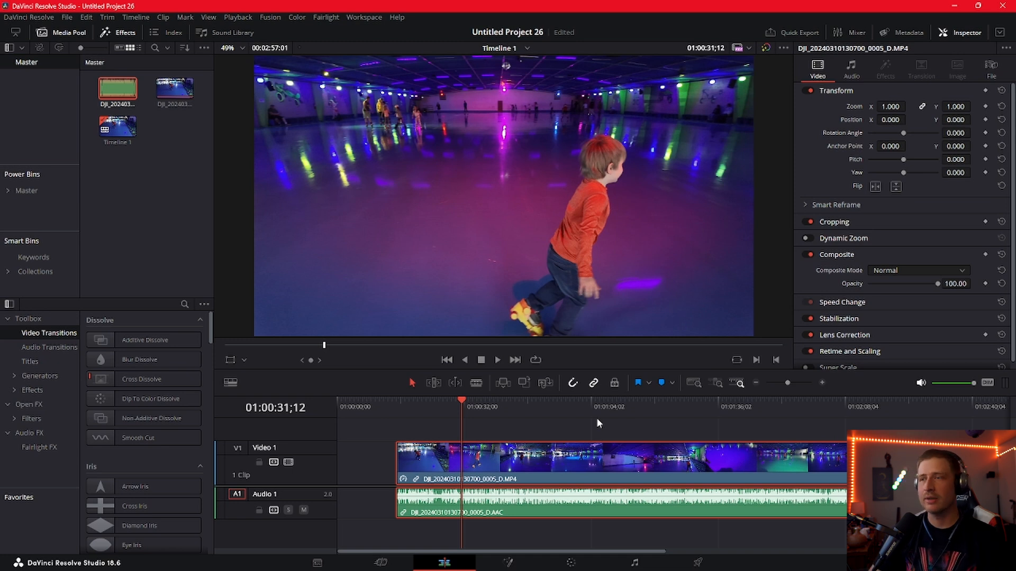
pyautogui.rightClick(523, 469)
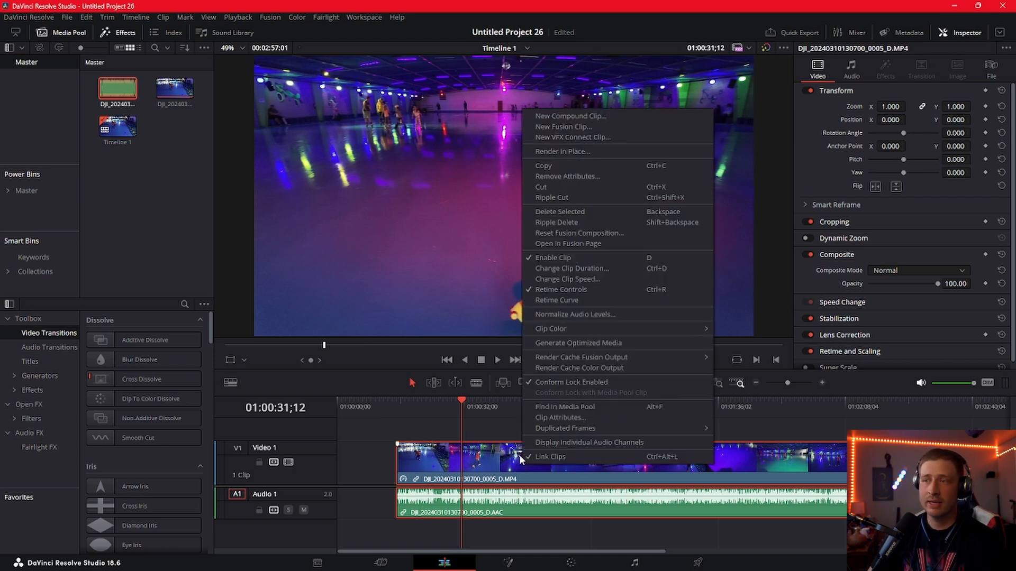
pyautogui.click(572, 117)
pyautogui.click(592, 307)
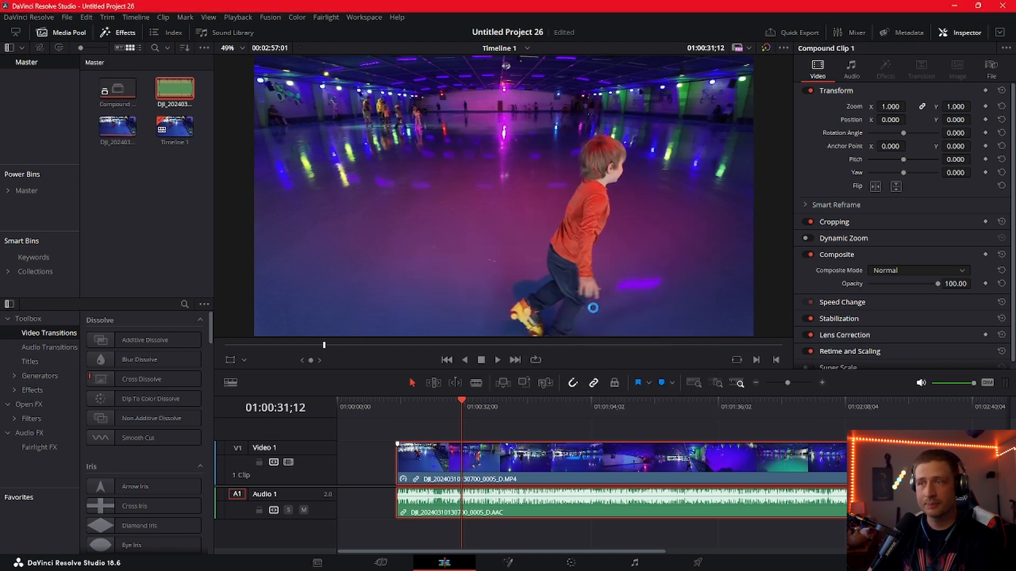
# Step: Show the compound clip's retime controls and add a speed point at 01:00:31;12
pyautogui.click(821, 383)
pyautogui.click(821, 383)
pyautogui.click(821, 383)
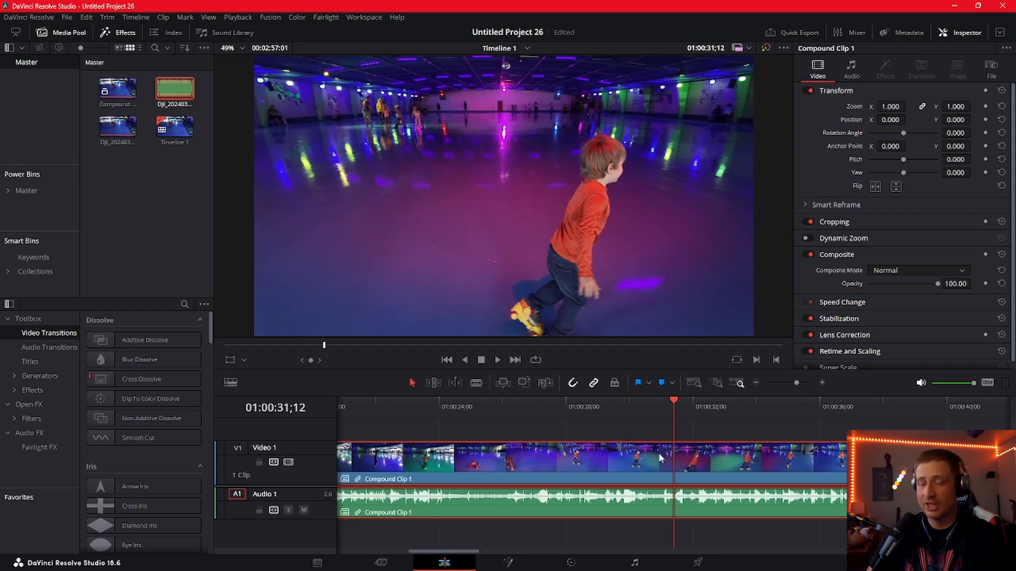
pyautogui.hotkey('ctrl', 'r')
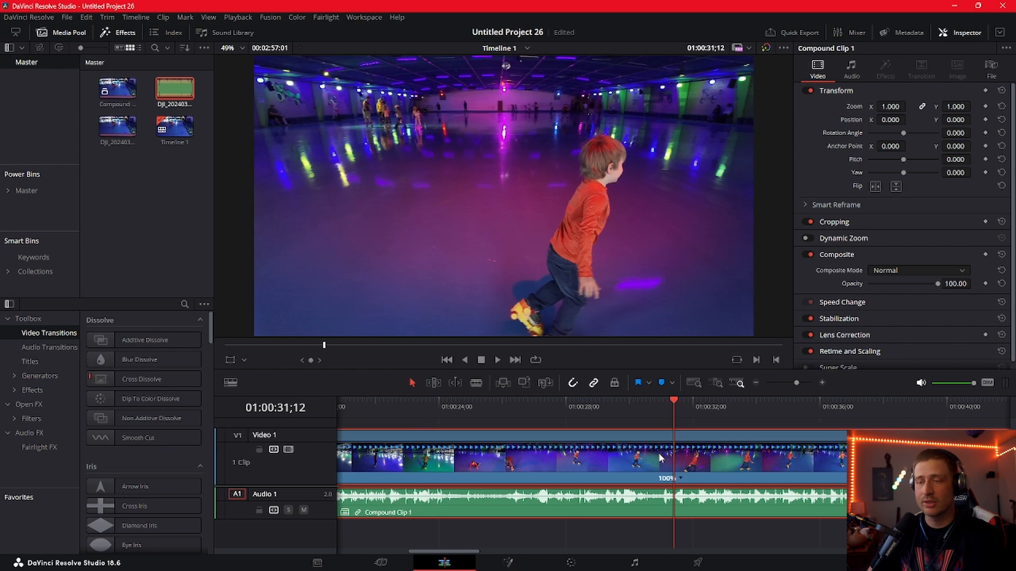
pyautogui.click(679, 478)
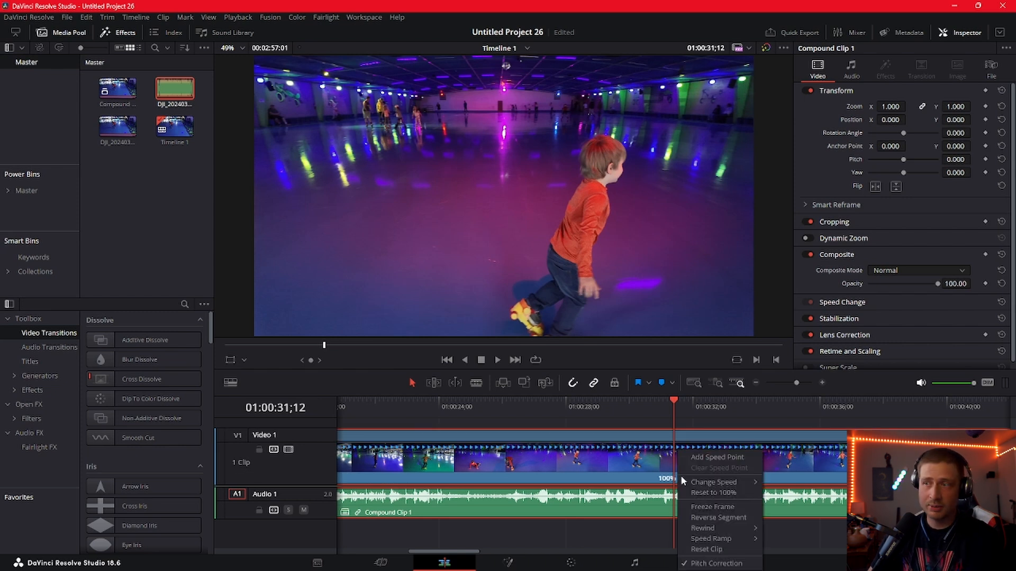
pyautogui.click(696, 458)
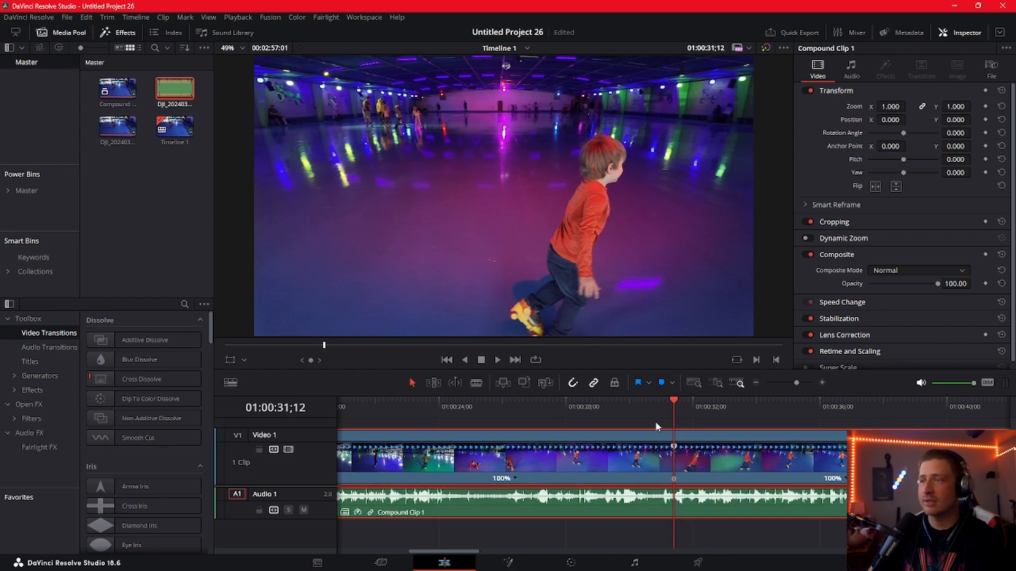
# Step: Add another speed point to the compound clip at 01:00:23;03
pyautogui.moveTo(640, 408); pyautogui.dragTo(407, 407)
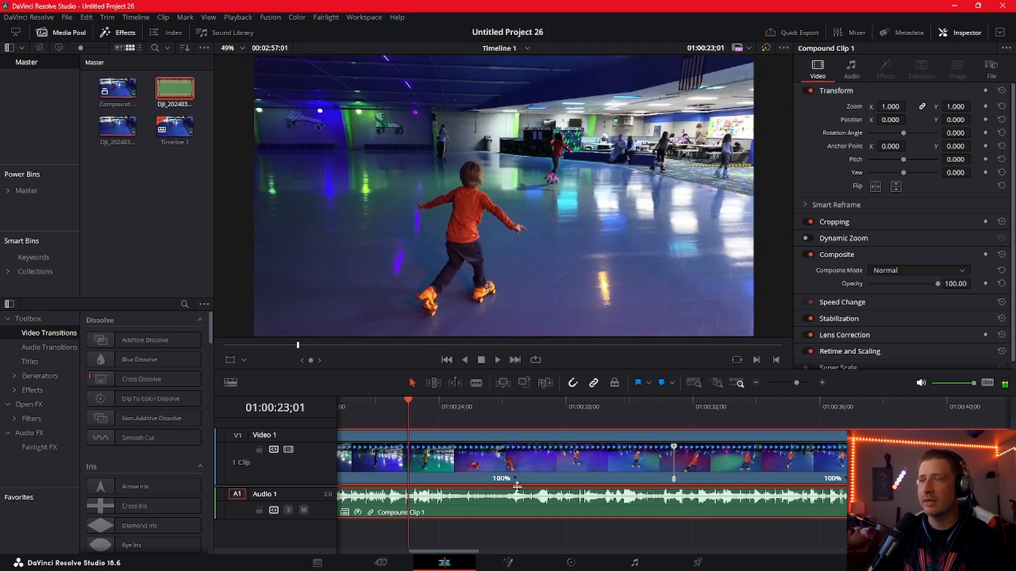
pyautogui.hscroll(-3, 474, 463)
pyautogui.click(582, 476)
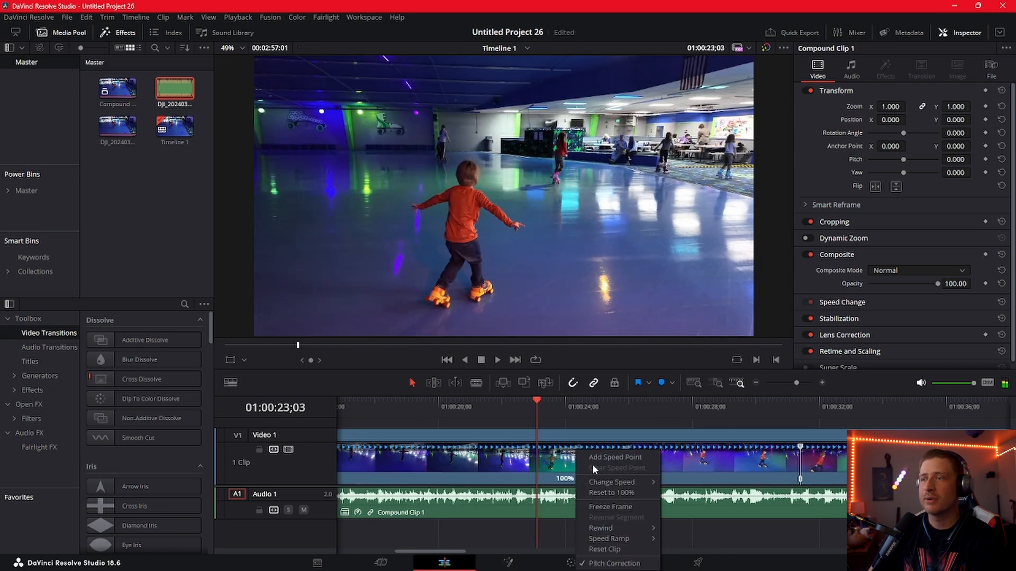
pyautogui.click(615, 457)
# Step: Slow the segment between the two speed points to 56% and play it back
pyautogui.moveTo(799, 449); pyautogui.dragTo(997, 450)
pyautogui.press('space')
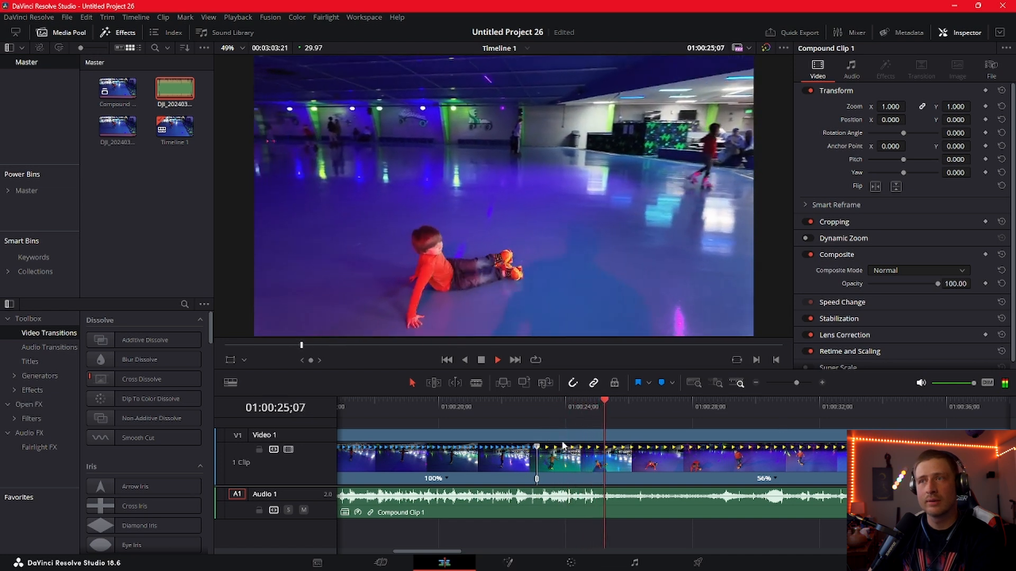
pyautogui.press('space')
# Step: Slow the segment between the speed points further to 28% and play it from just before the slowdown
pyautogui.click(755, 386)
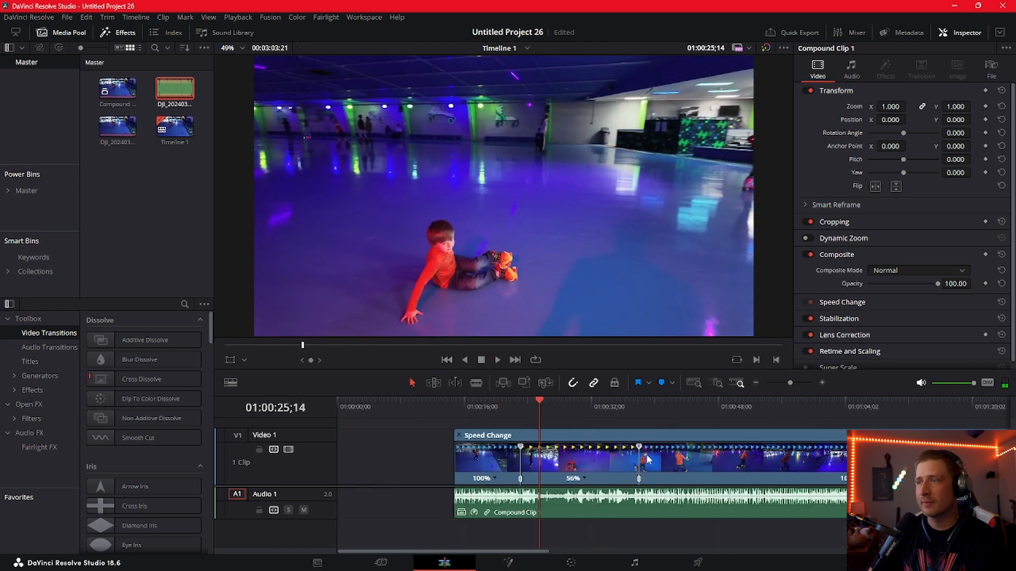
pyautogui.moveTo(639, 448); pyautogui.dragTo(757, 448)
pyautogui.click(501, 403)
pyautogui.press('space')
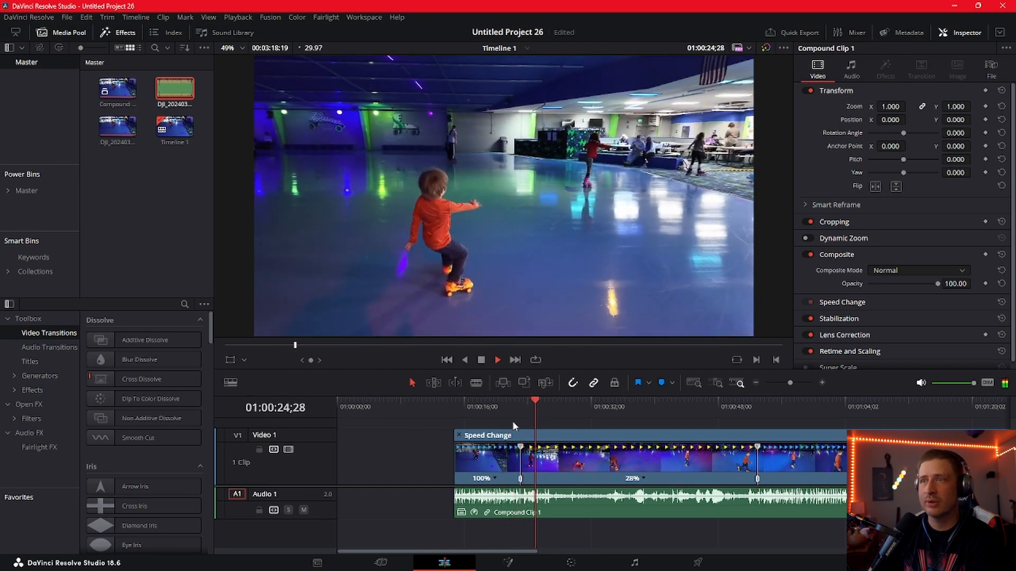
pyautogui.press('space')
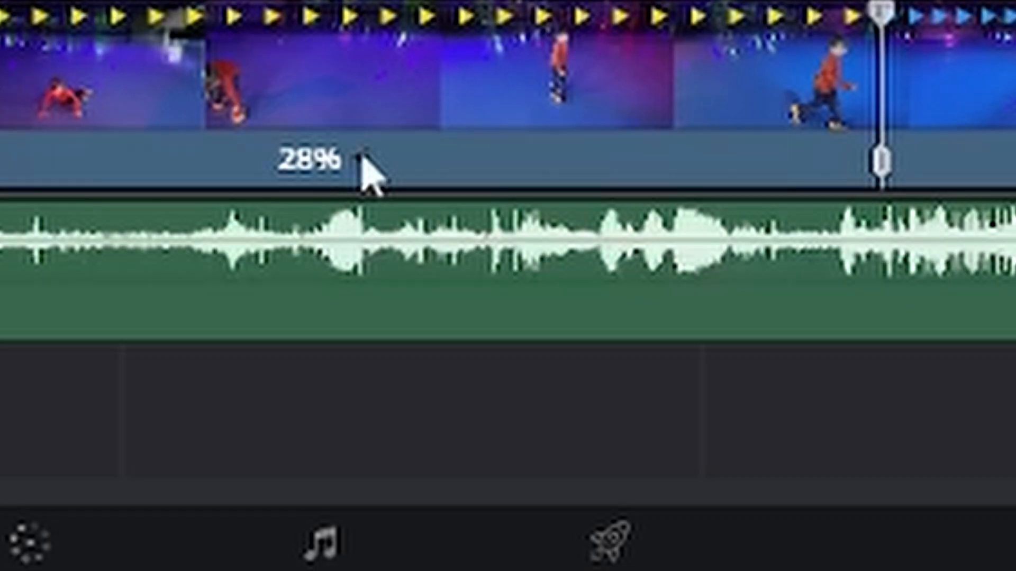
# Step: Turn off pitch correction for the slowed segment between the speed points and stop playback at 01:00:29;15
pyautogui.rightClick(365, 167)
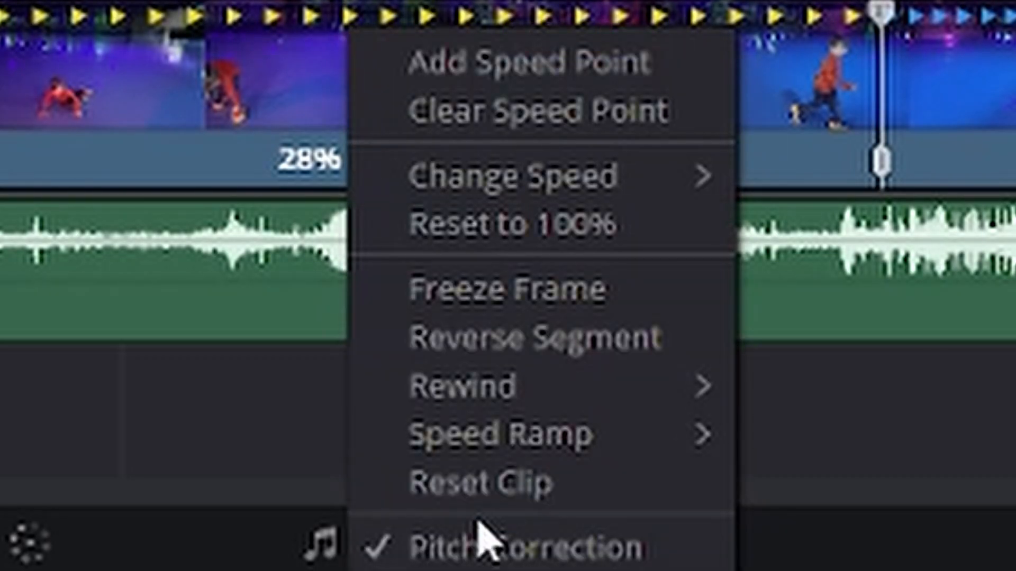
pyautogui.click(476, 547)
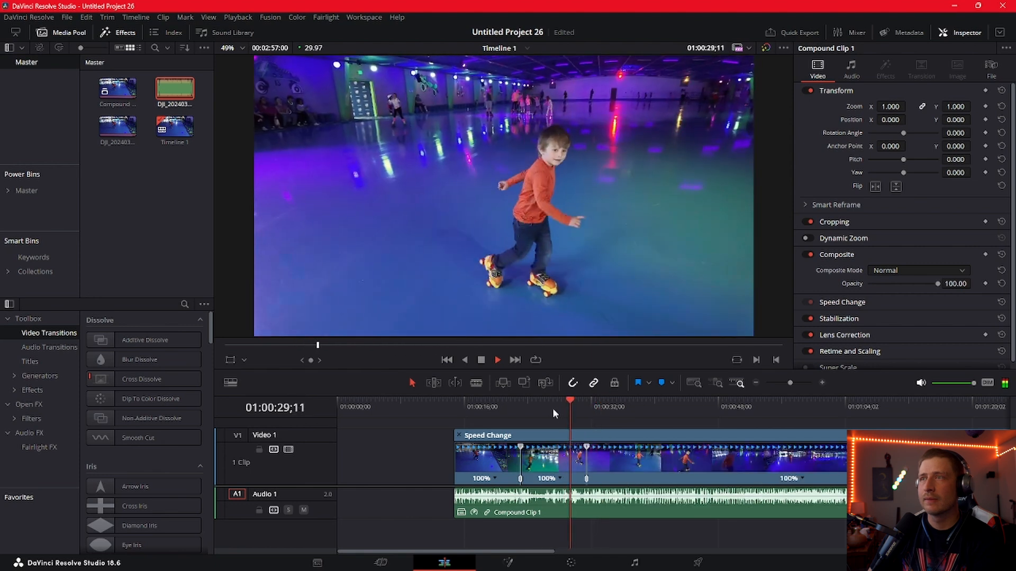
pyautogui.press('space')
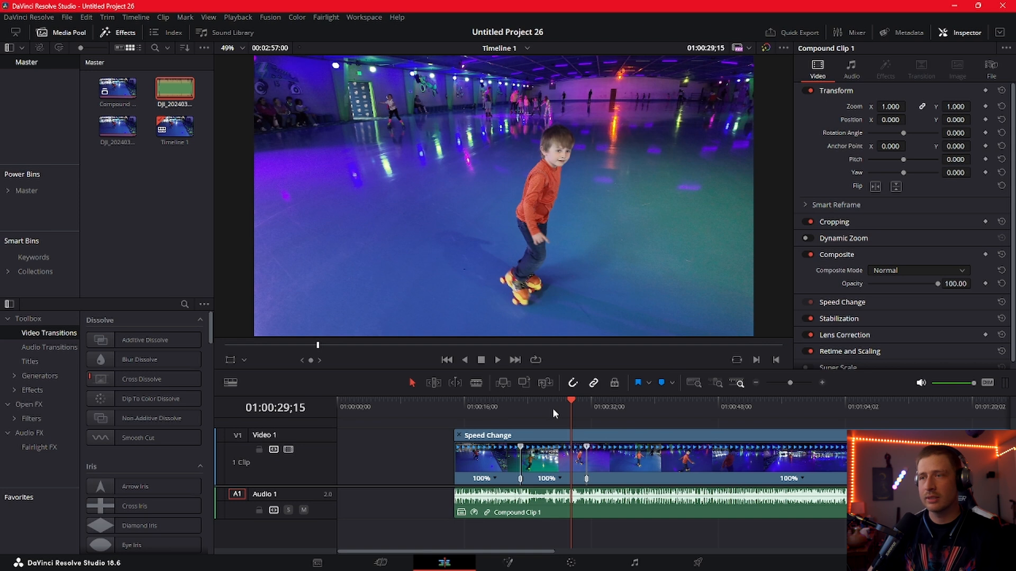
# Step: Hide the compound clip's retime controls and select the clip in the timeline
pyautogui.hotkey('ctrl', 'r')
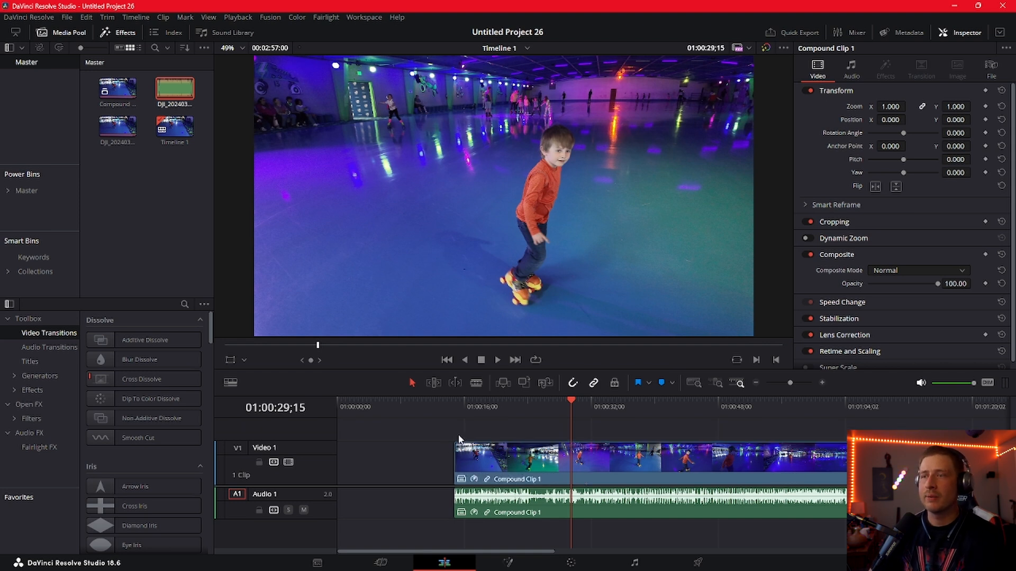
pyautogui.click(755, 385)
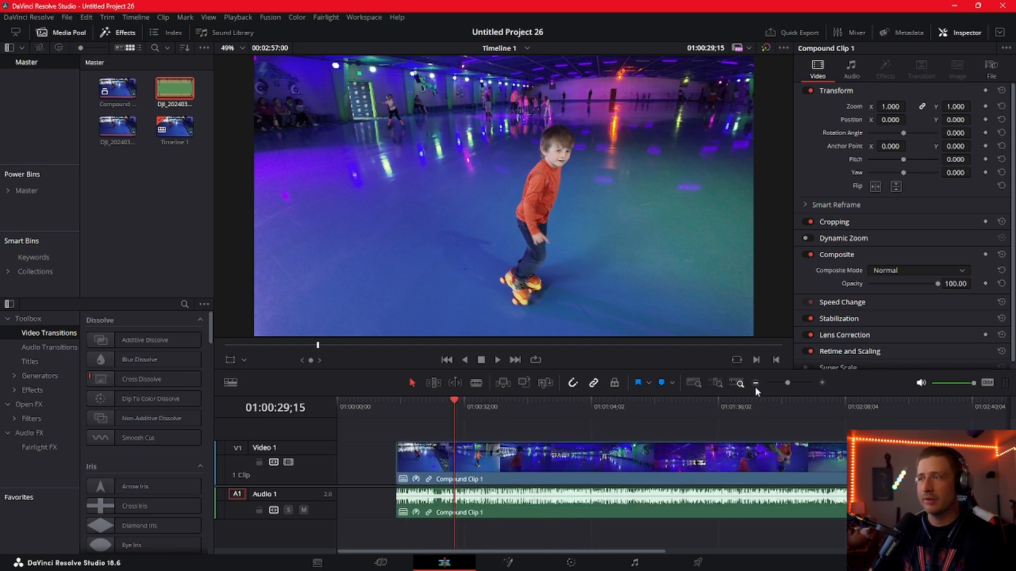
pyautogui.click(755, 385)
pyautogui.moveTo(354, 418); pyautogui.dragTo(511, 436)
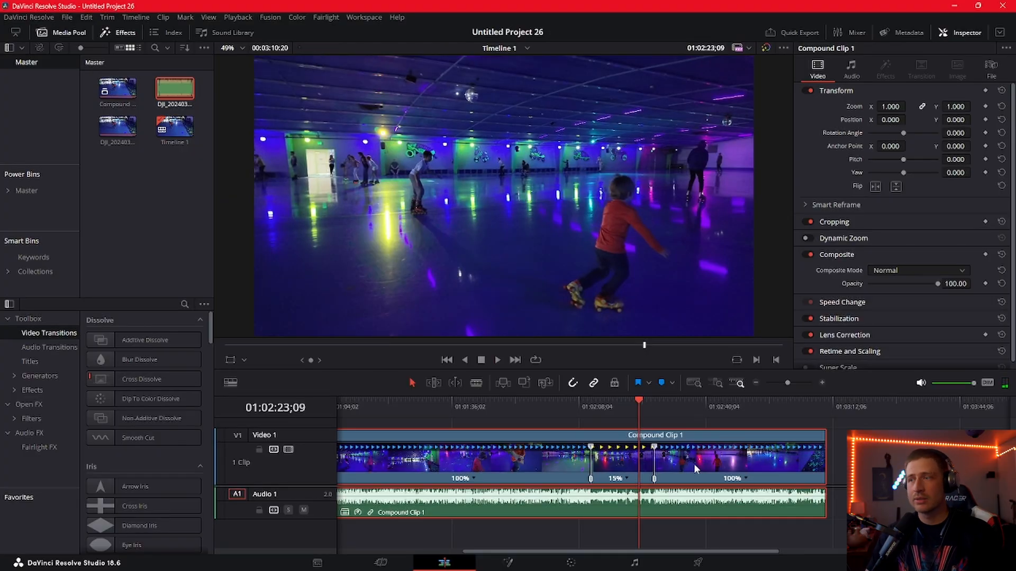
# Step: On the Color page, hide the LUT browser and grade the compound clip with lift -0.02 and gain 1.07
pyautogui.click(570, 562)
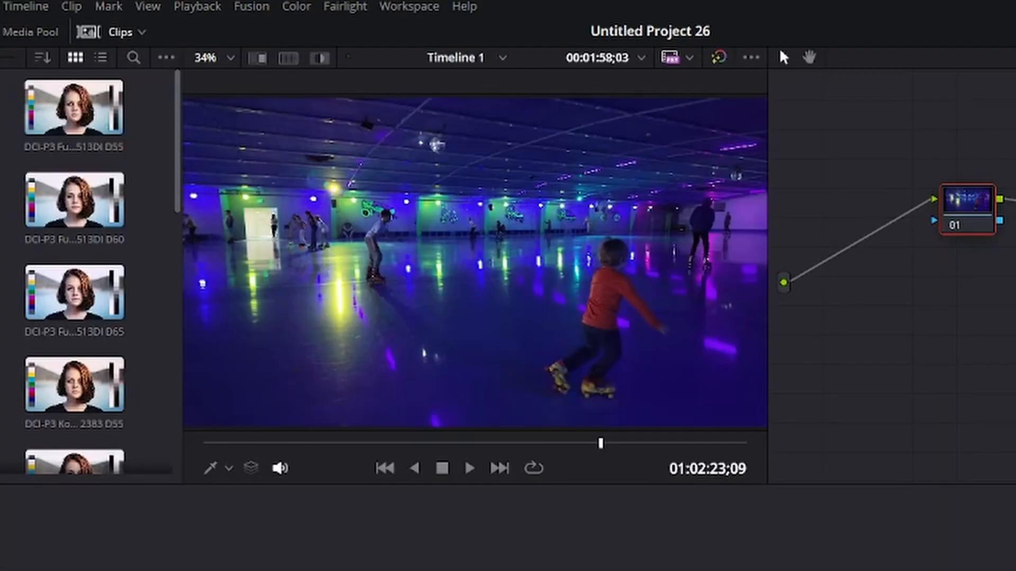
pyautogui.moveTo(100, 390)
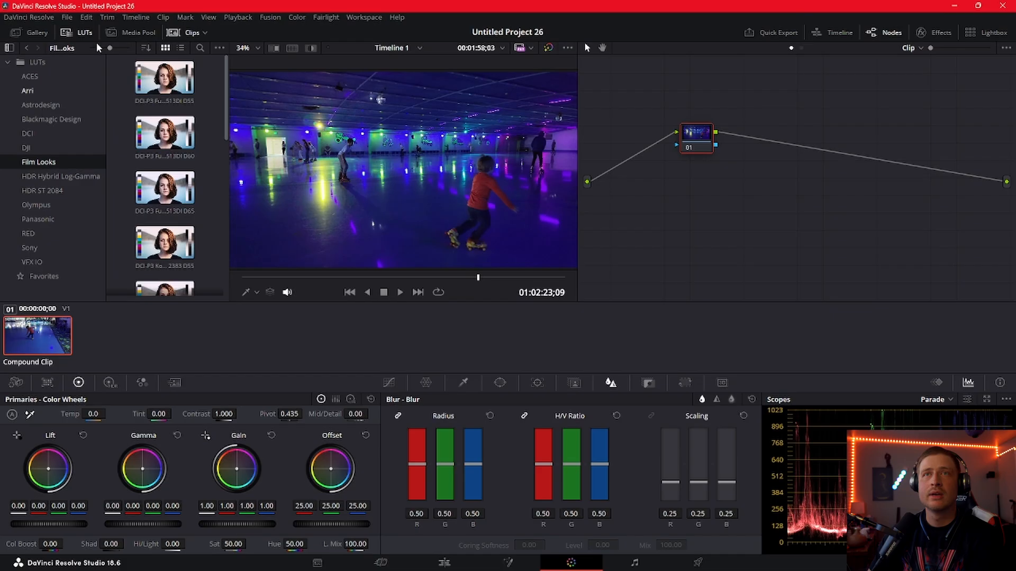
pyautogui.click(78, 33)
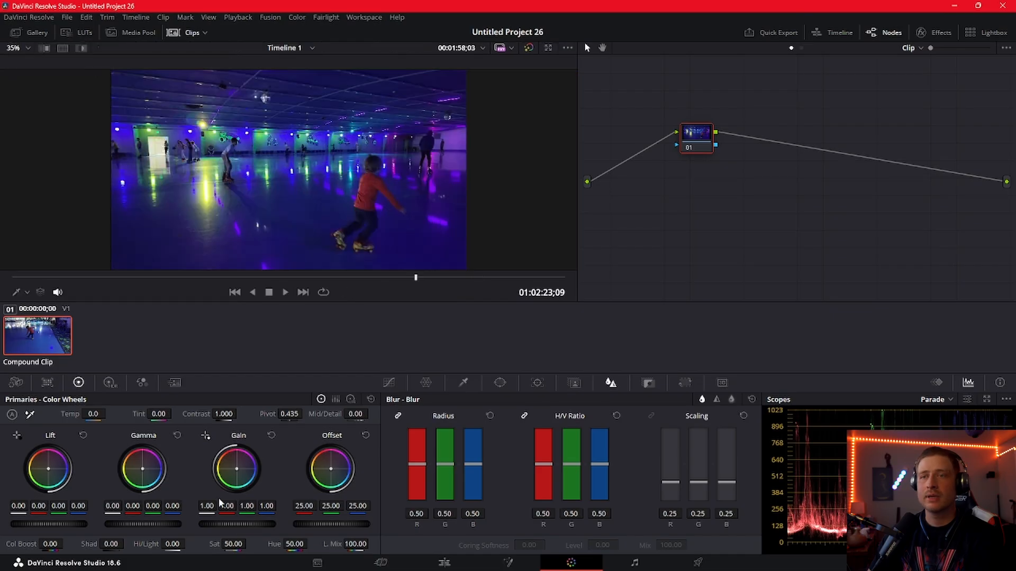
pyautogui.moveTo(74, 526); pyautogui.dragTo(67, 526)
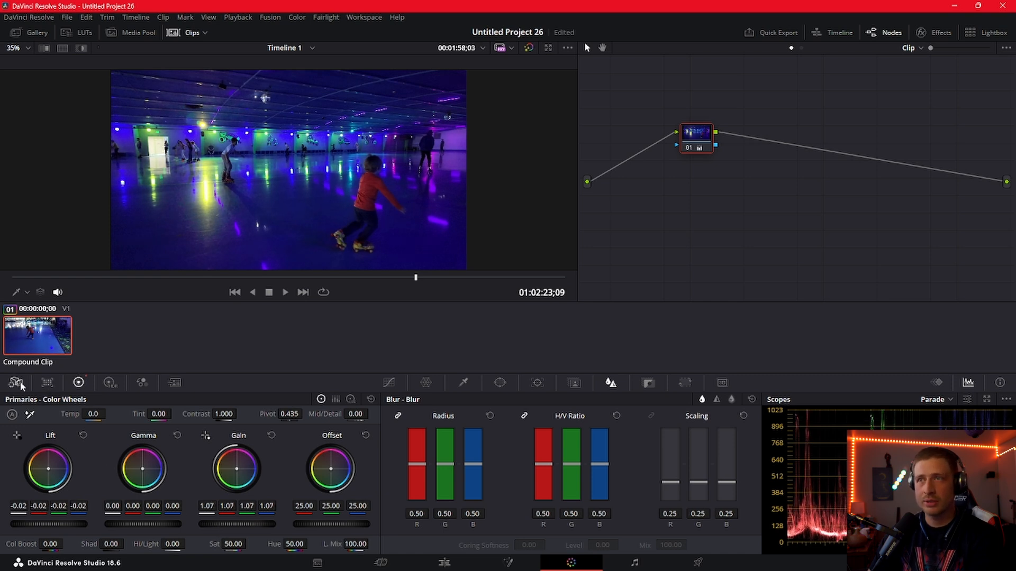
pyautogui.scroll(5, 355, 196)
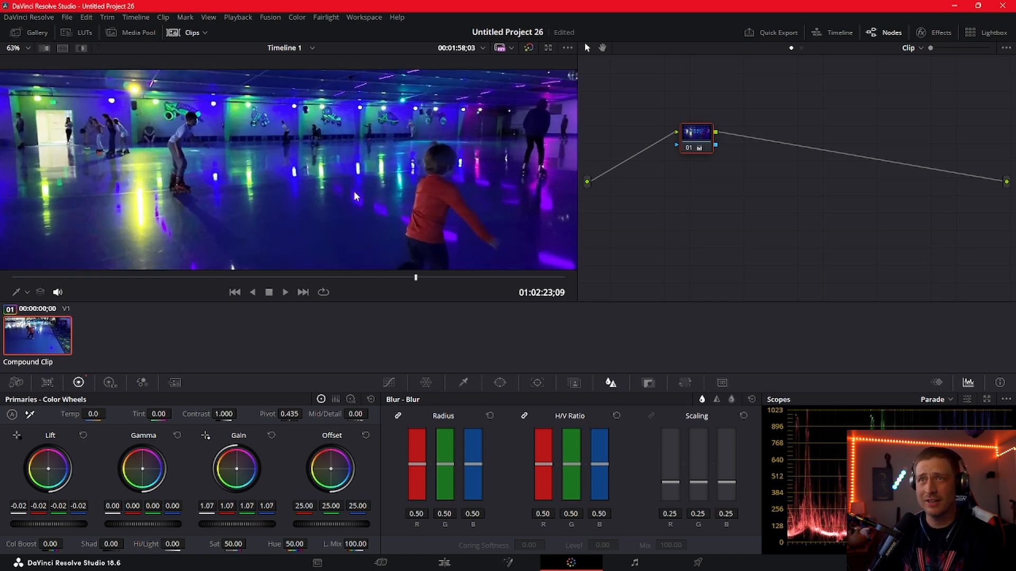
pyautogui.scroll(-5, 355, 197)
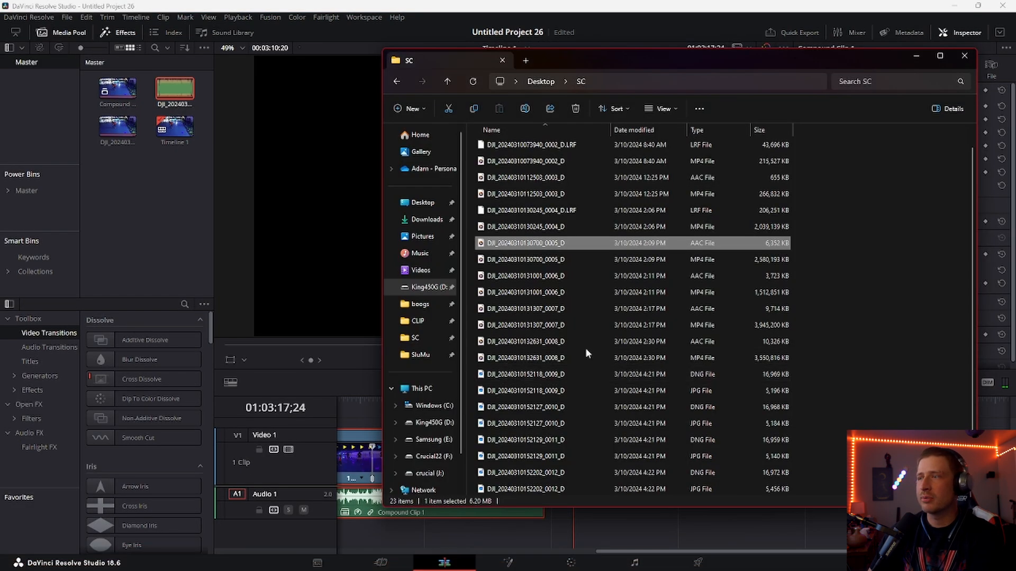
pyautogui.doubleClick(582, 360)
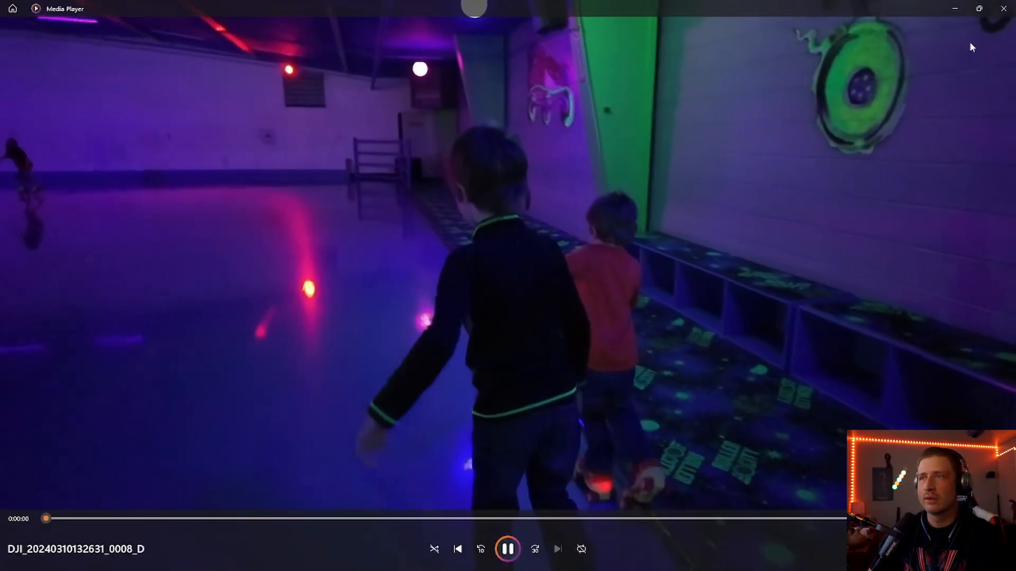
pyautogui.click(1003, 8)
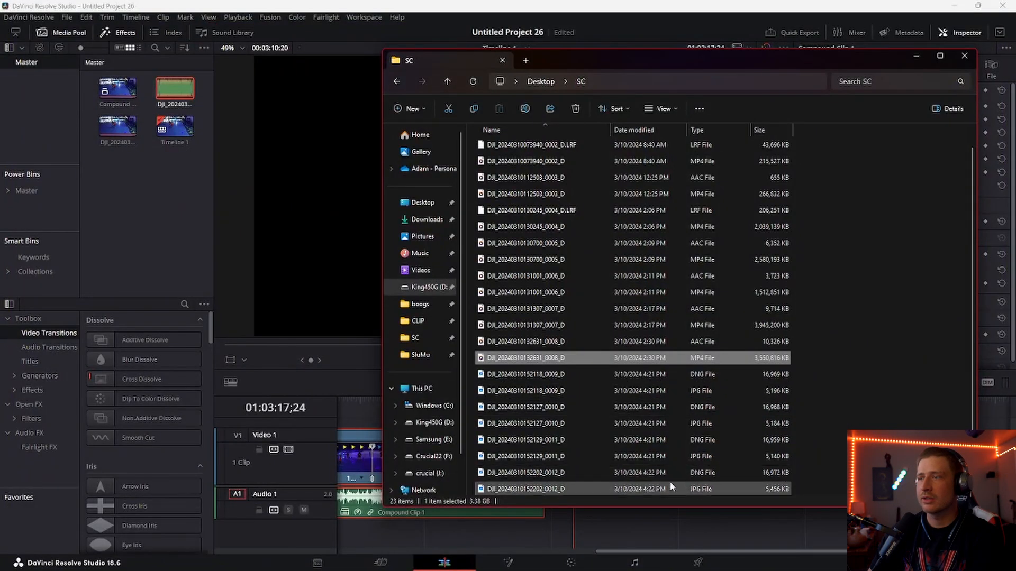
pyautogui.click(620, 341)
pyautogui.moveTo(620, 342); pyautogui.dragTo(759, 517)
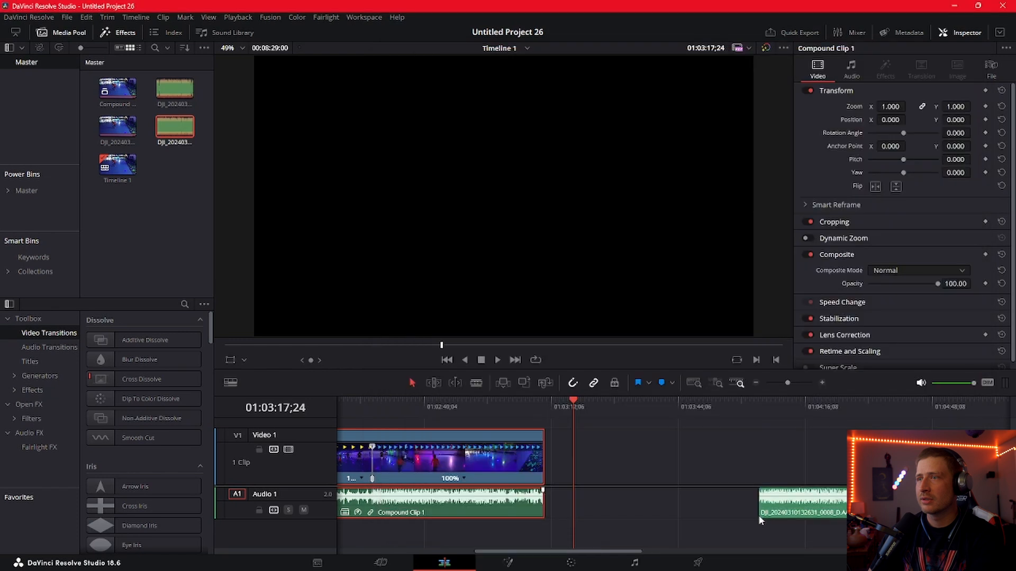
pyautogui.moveTo(831, 507); pyautogui.dragTo(725, 514)
pyautogui.click(653, 439)
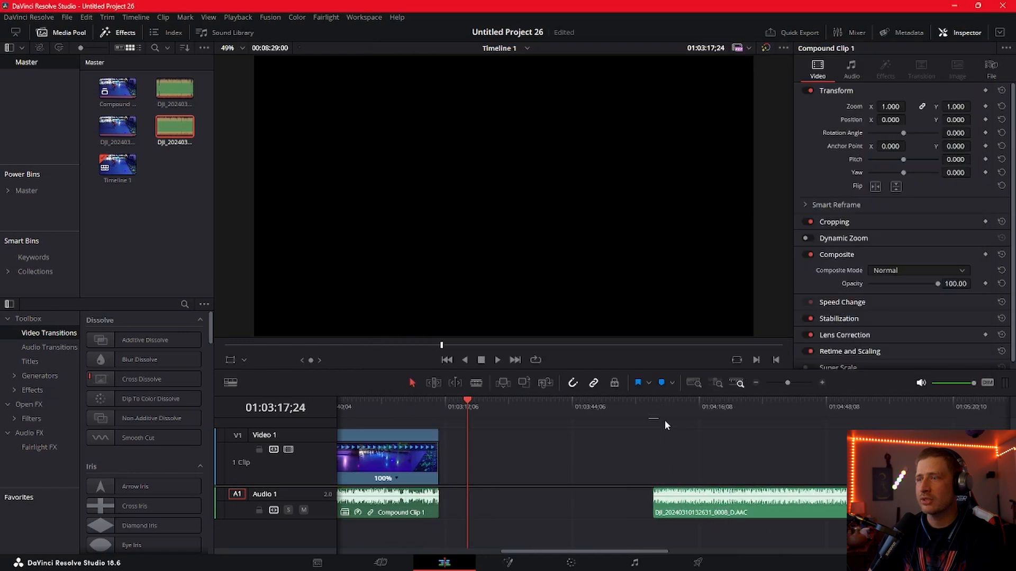
pyautogui.click(654, 410)
pyautogui.moveTo(611, 569)
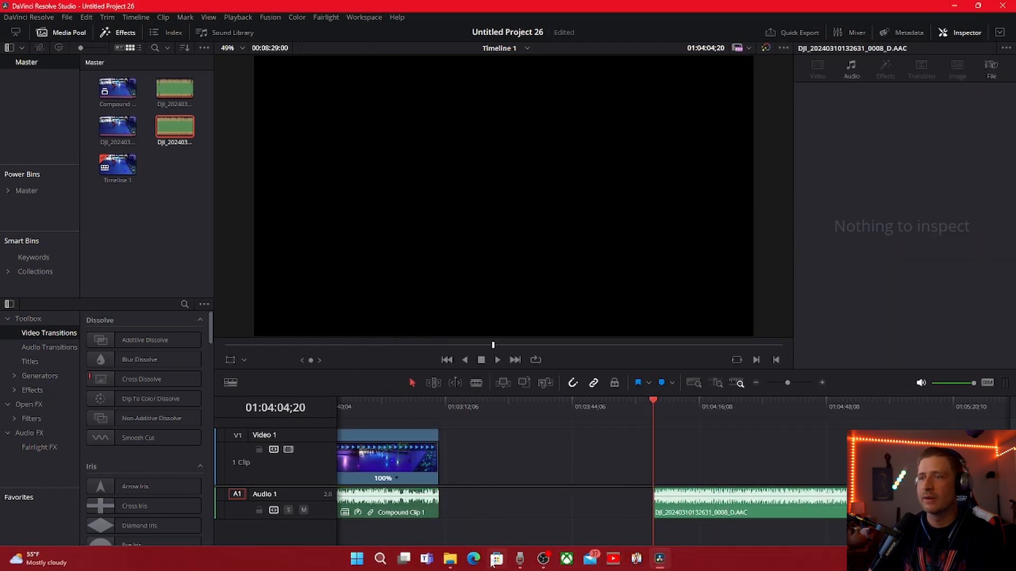
pyautogui.click(455, 562)
pyautogui.click(563, 357)
pyautogui.moveTo(564, 360); pyautogui.dragTo(702, 508)
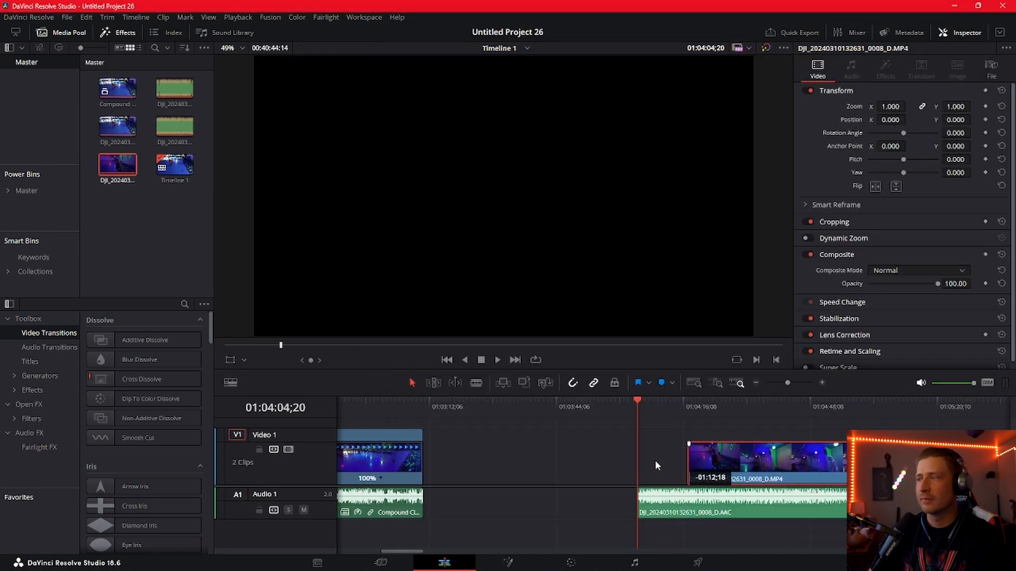
pyautogui.moveTo(656, 466); pyautogui.dragTo(703, 442)
# Step: Examine the uncorrected video frame by frame around the end of its AAC audio
pyautogui.moveTo(792, 385); pyautogui.dragTo(814, 382)
pyautogui.click(439, 410)
pyautogui.press('Left')
pyautogui.hotkey('shift', 'Right')
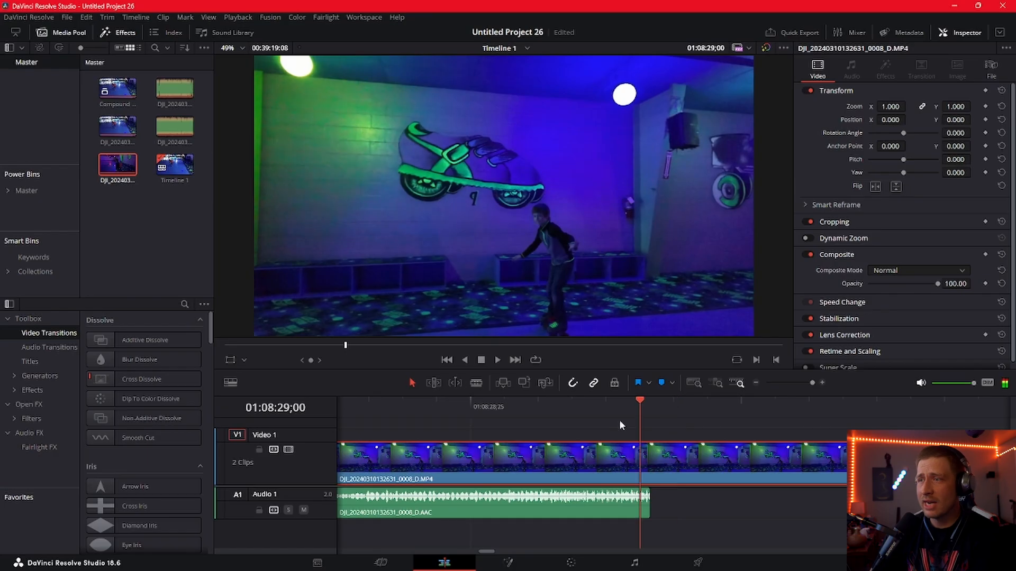
pyautogui.press('Left')
pyautogui.press('Left')
pyautogui.press('Left')
pyautogui.press('Left')
pyautogui.press('Right')
pyautogui.press('Right')
pyautogui.press('Right')
pyautogui.press('Right')
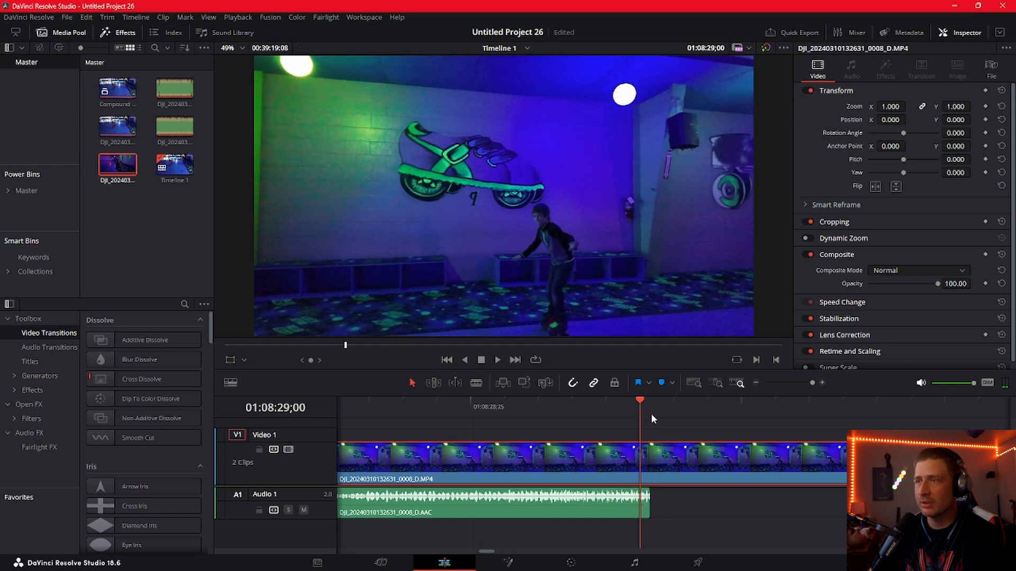
pyautogui.press('Left')
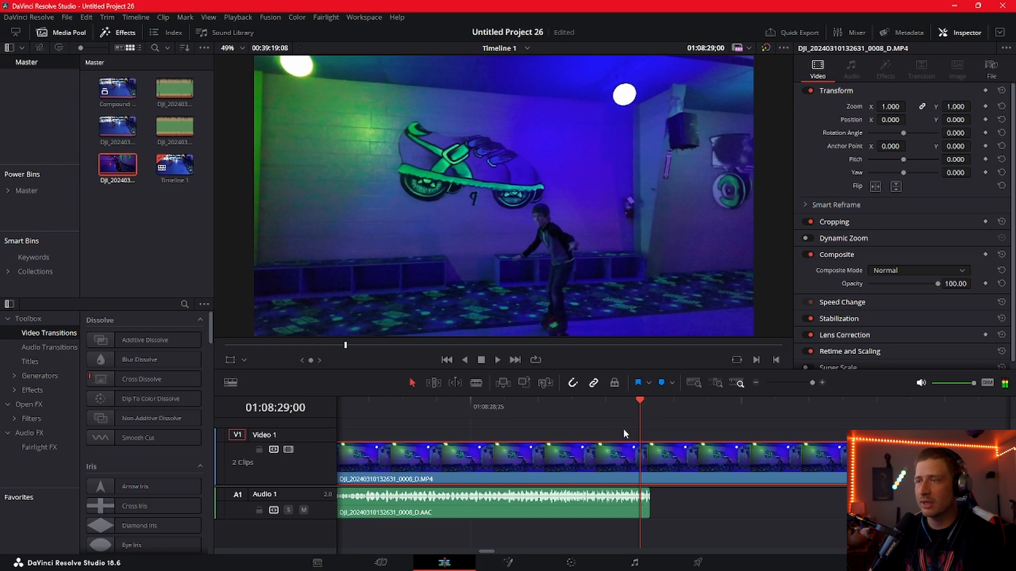
pyautogui.rightClick(692, 464)
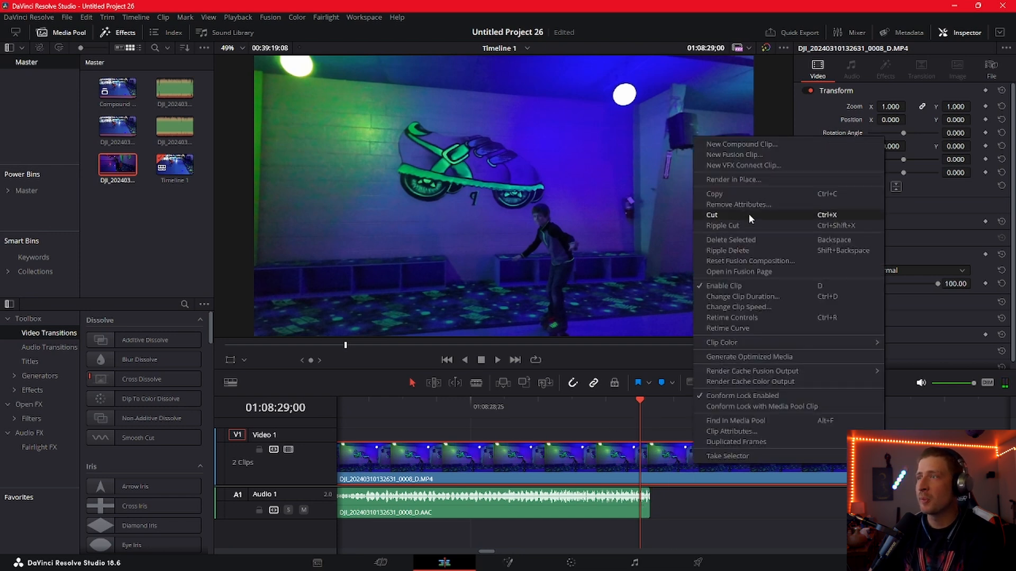
pyautogui.click(751, 308)
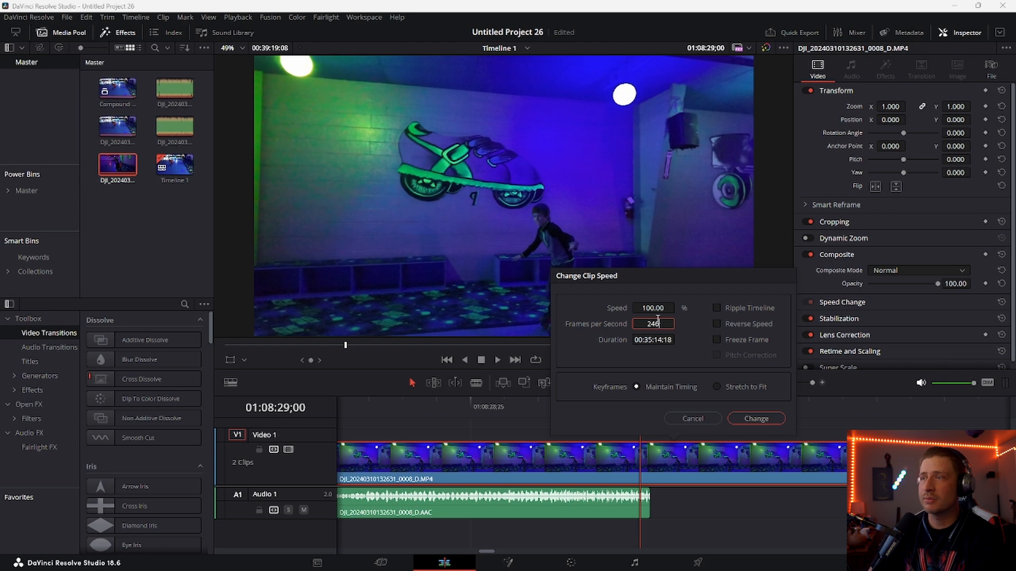
pyautogui.press('Return')
# Step: Play the retimed video with its AAC audio near the end to check the sync
pyautogui.click(740, 383)
pyautogui.moveTo(434, 407); pyautogui.dragTo(416, 410)
pyautogui.press('space')
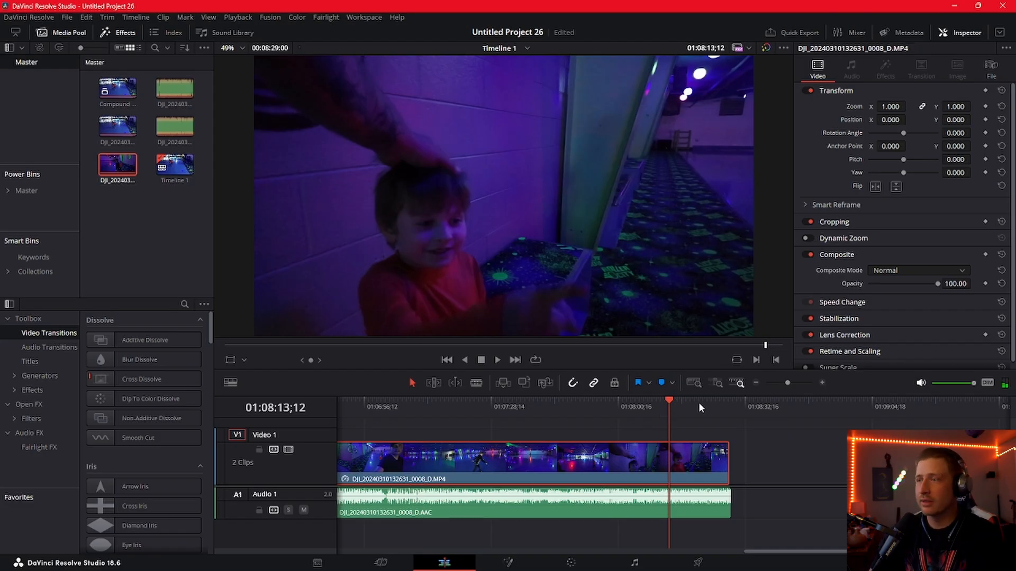
# Step: Split the video and AAC audio at 01:08:28;10 and delete both leftover end pieces
pyautogui.click(728, 407)
pyautogui.click(819, 384)
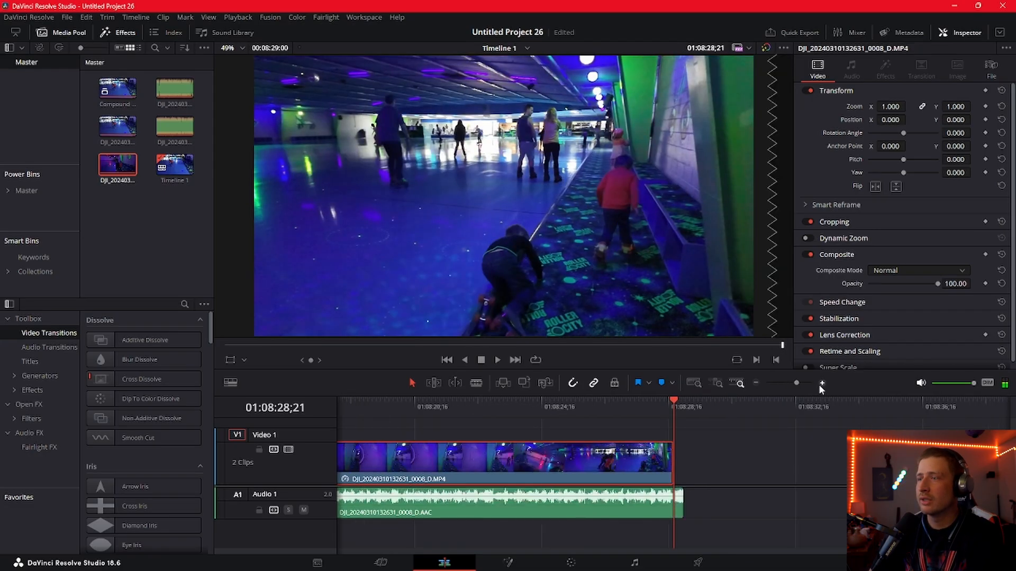
pyautogui.click(819, 384)
pyautogui.click(641, 411)
pyautogui.click(625, 415)
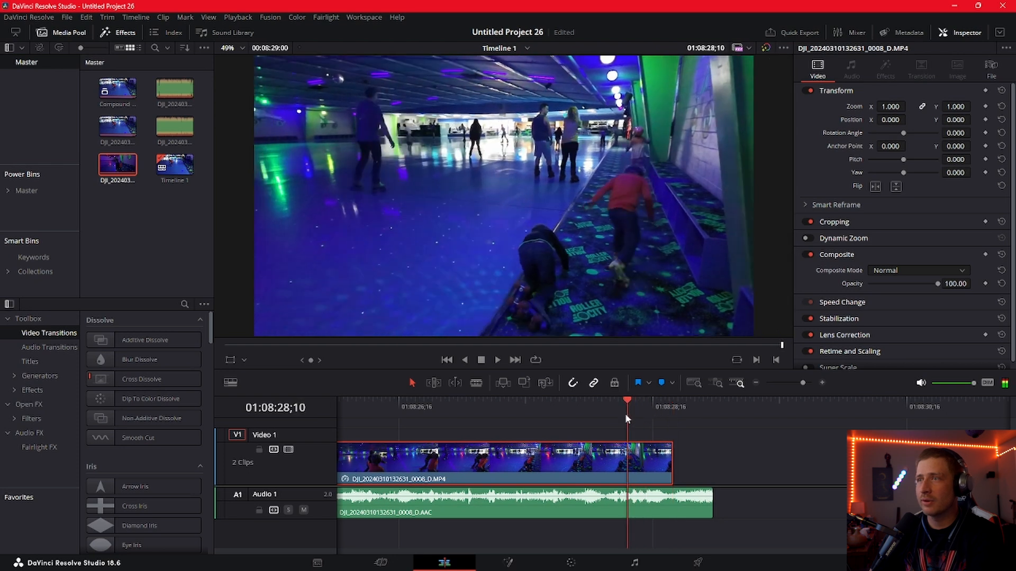
pyautogui.hotkey('ctrl', 'b')
pyautogui.click(650, 470)
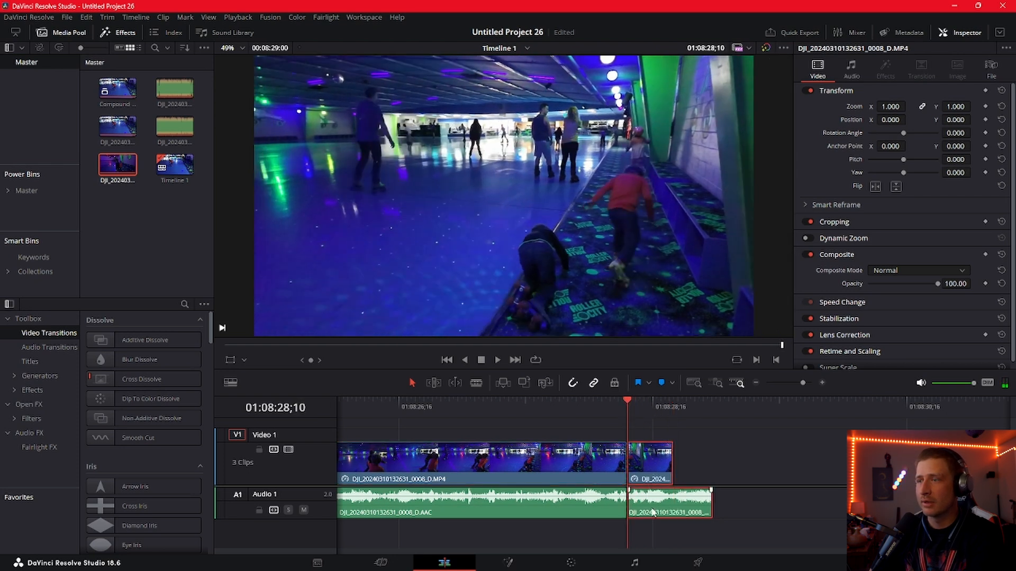
pyautogui.press('Delete')
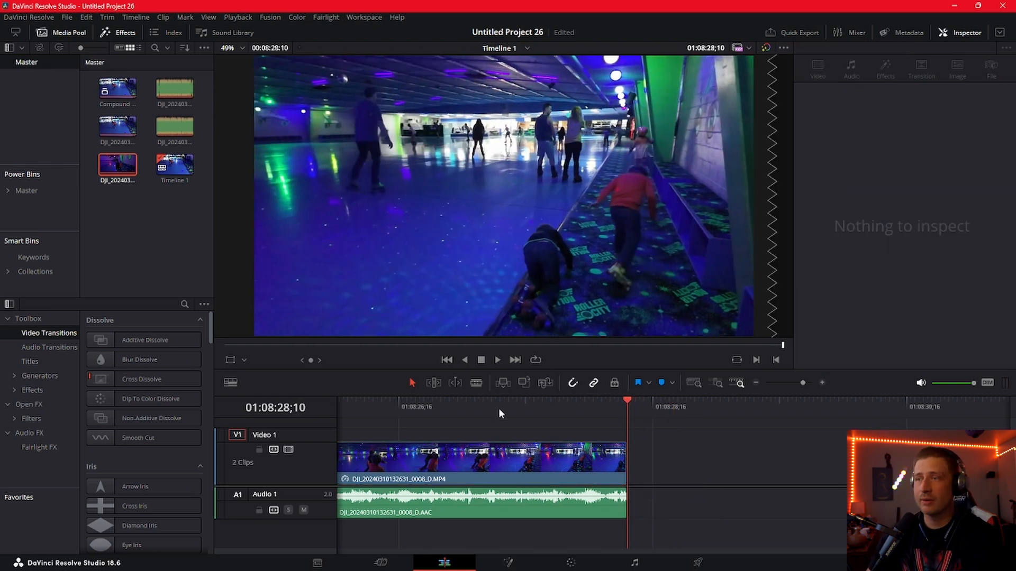
pyautogui.hscroll(-5, 609, 421)
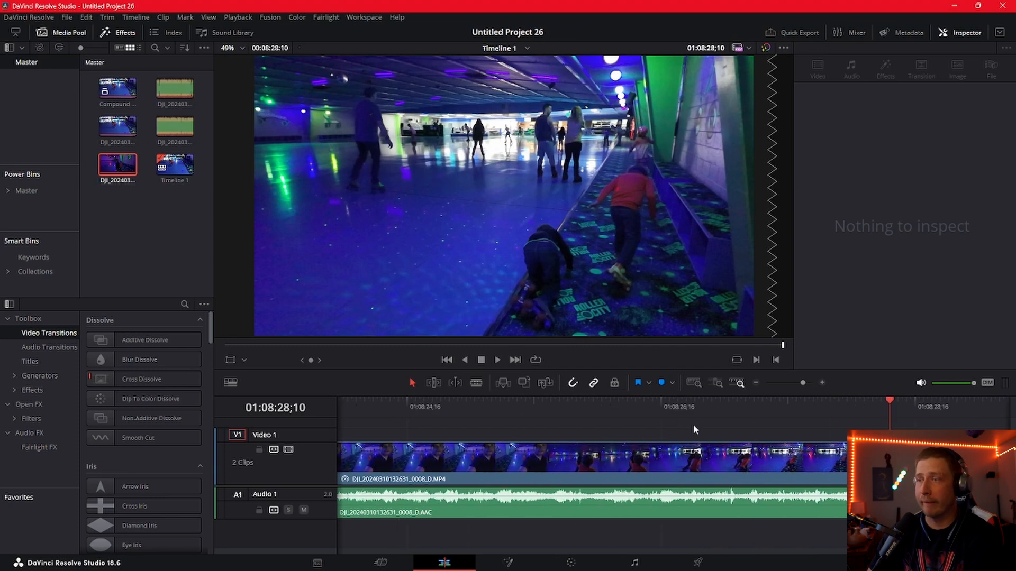
pyautogui.click(619, 421)
pyautogui.click(603, 449)
pyautogui.press('Left')
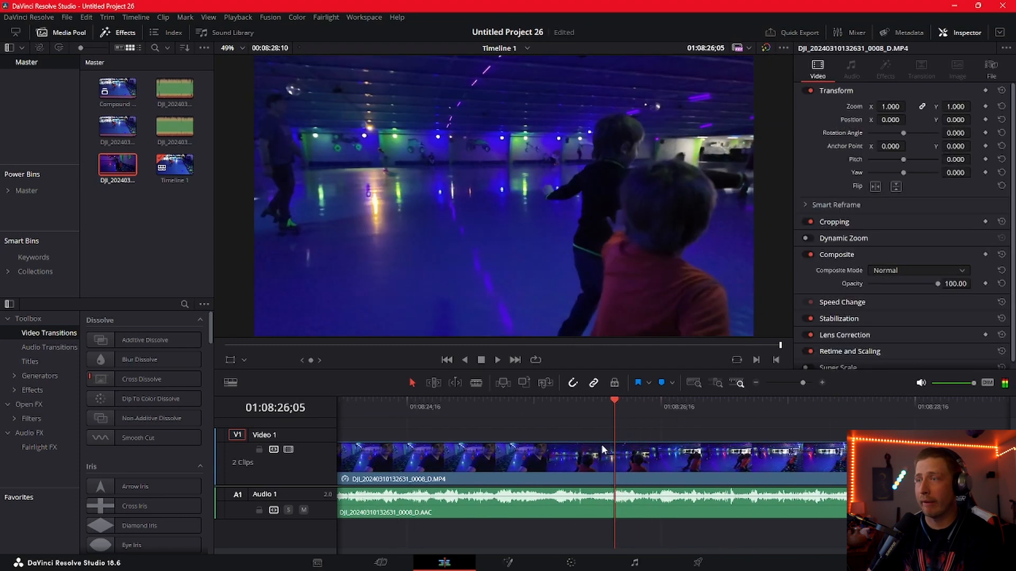
pyautogui.click(545, 503)
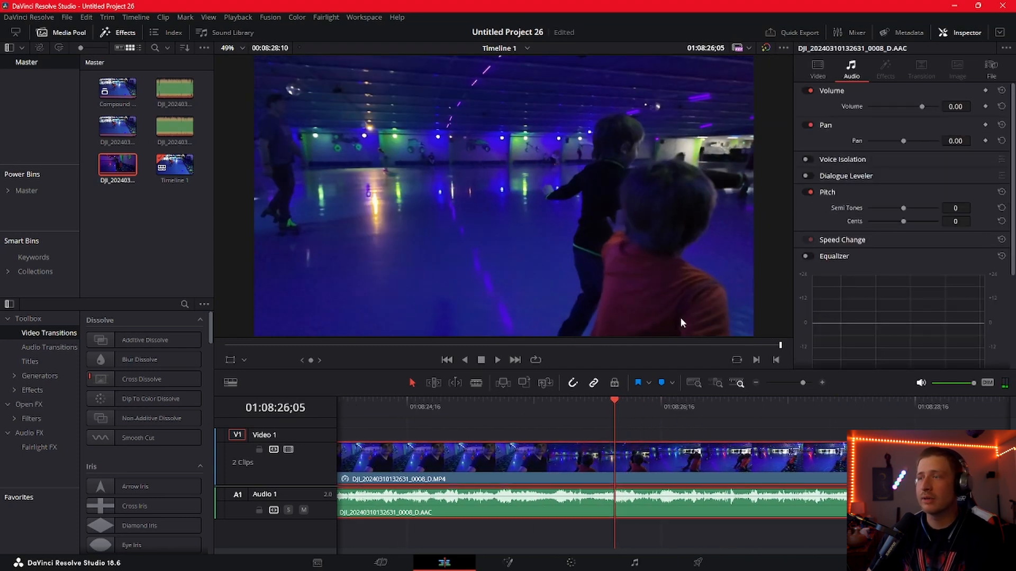
pyautogui.rightClick(559, 466)
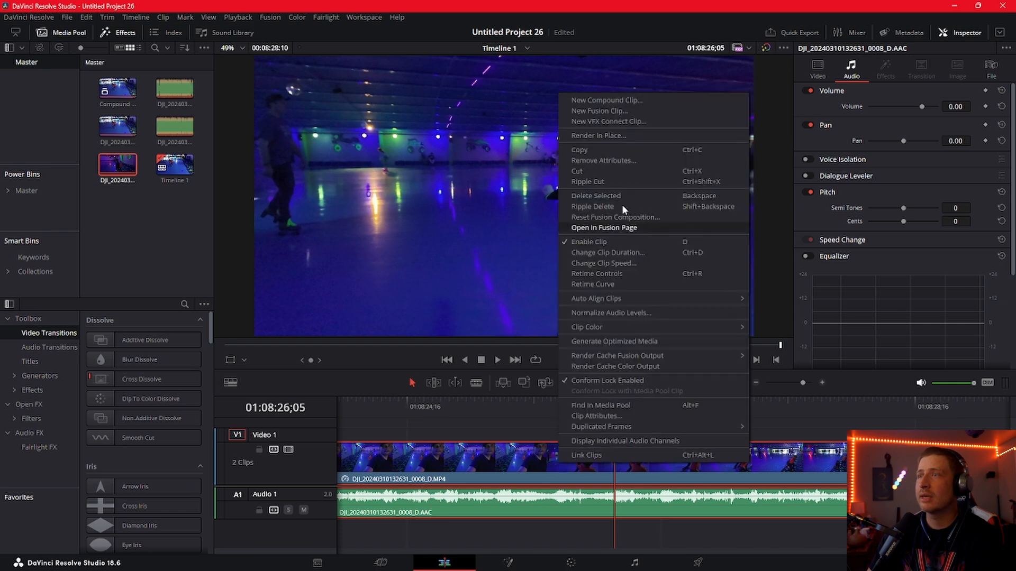
pyautogui.click(623, 100)
pyautogui.click(590, 307)
# Step: View the new compound clip on the Color page at 01:08:25;22 and return to the Edit page
pyautogui.click(560, 415)
pyautogui.click(552, 566)
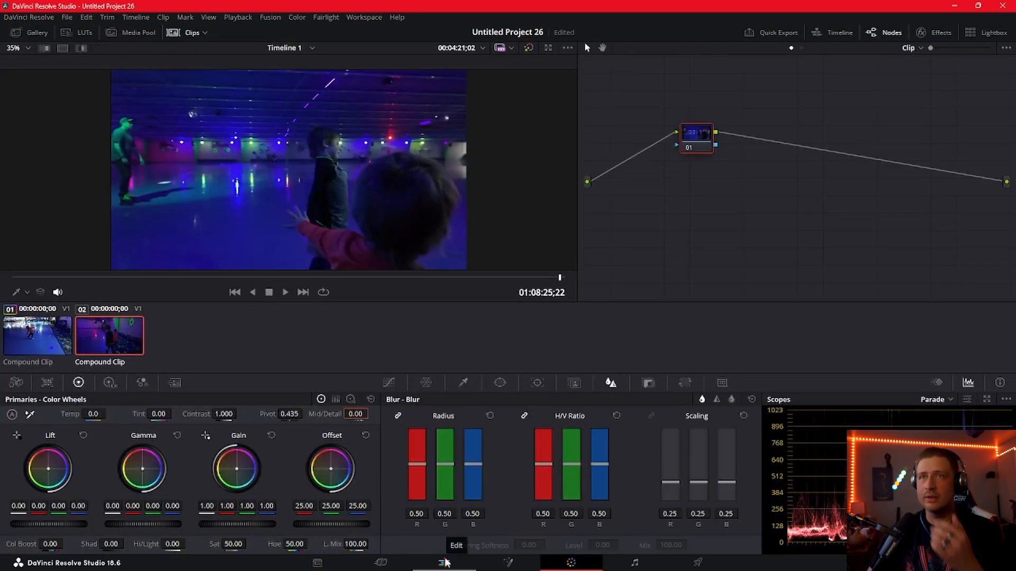
pyautogui.click(441, 562)
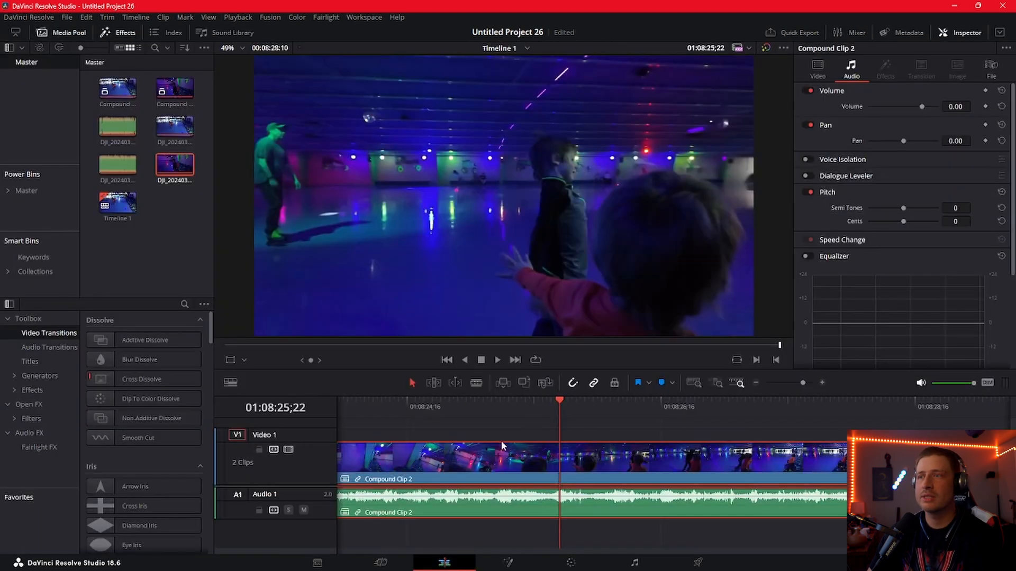
# Step: Play Compound Clip 2 near its end and from about 01:06:00 to check that picture and sound match
pyautogui.click(452, 418)
pyautogui.press('space')
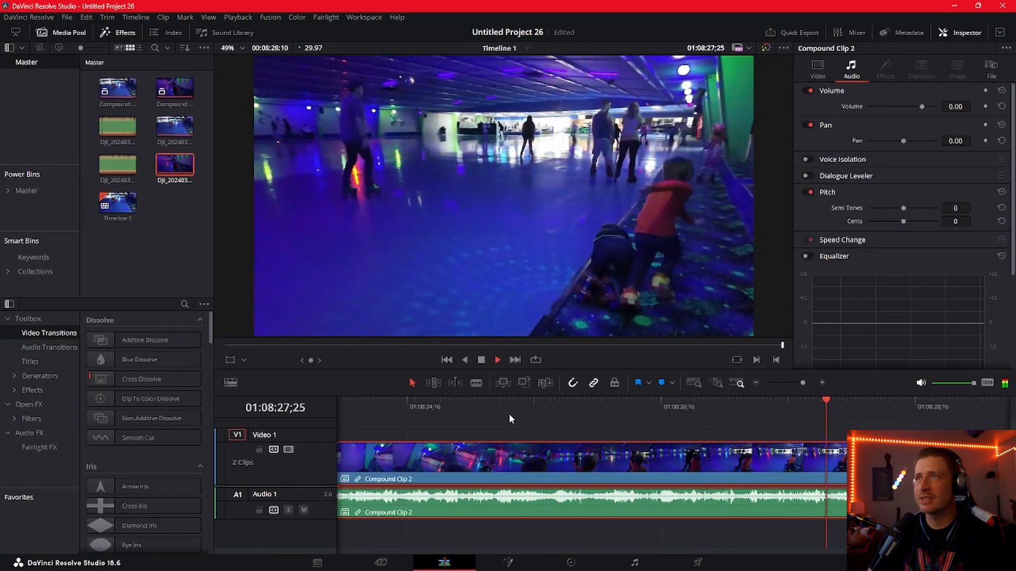
pyautogui.press('space')
pyautogui.click(350, 415)
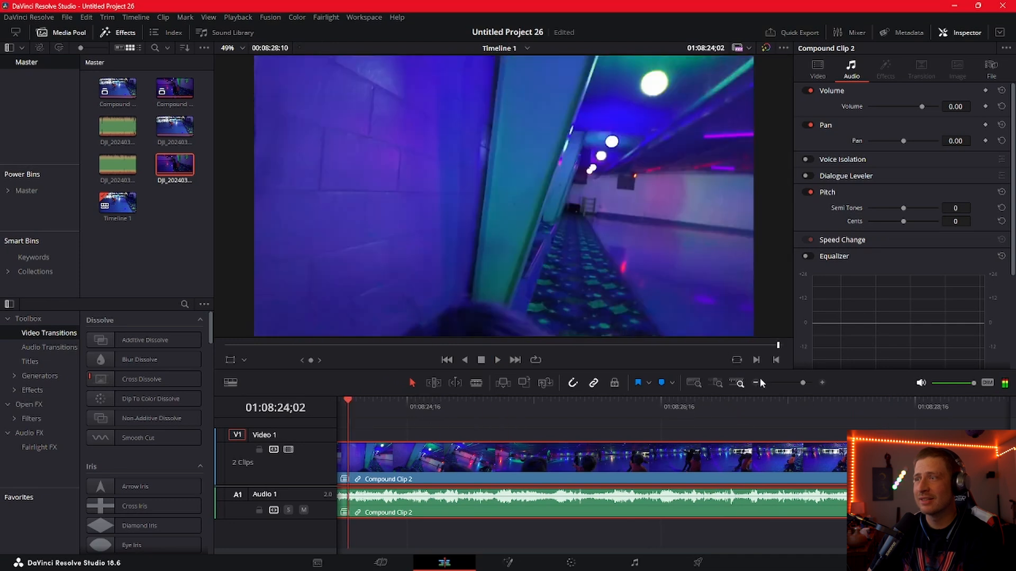
pyautogui.click(755, 383)
pyautogui.click(755, 382)
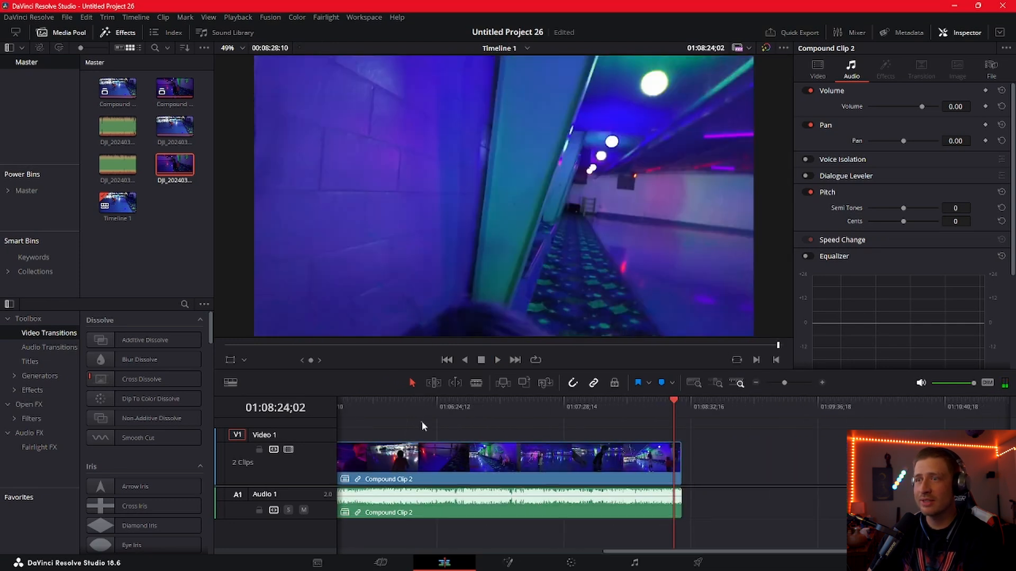
pyautogui.click(388, 413)
pyautogui.press('space')
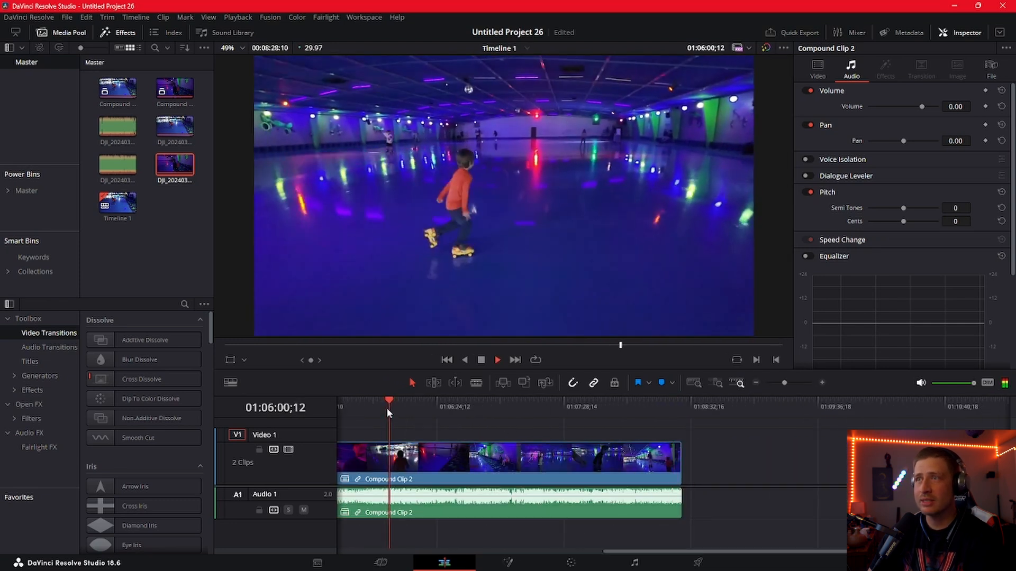